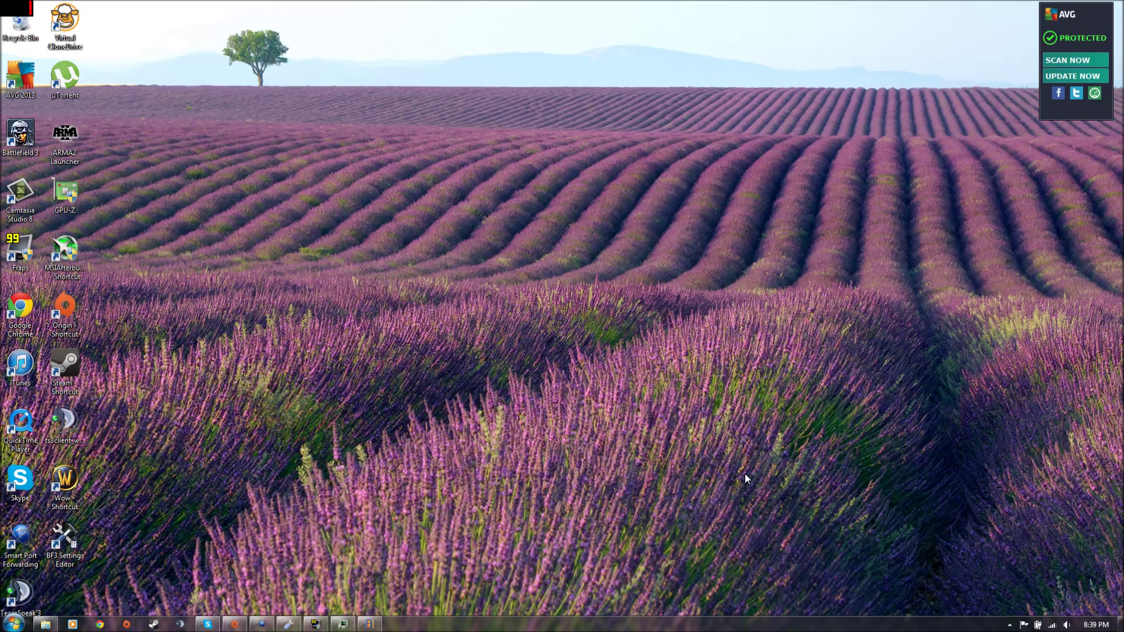
- Bring up the Realmware BF3 Settings Editor window and switch the editor's theme to Standard
{"action": "left_click_drag", "start_coordinate": [598, 390], "coordinate": [437, 406]}
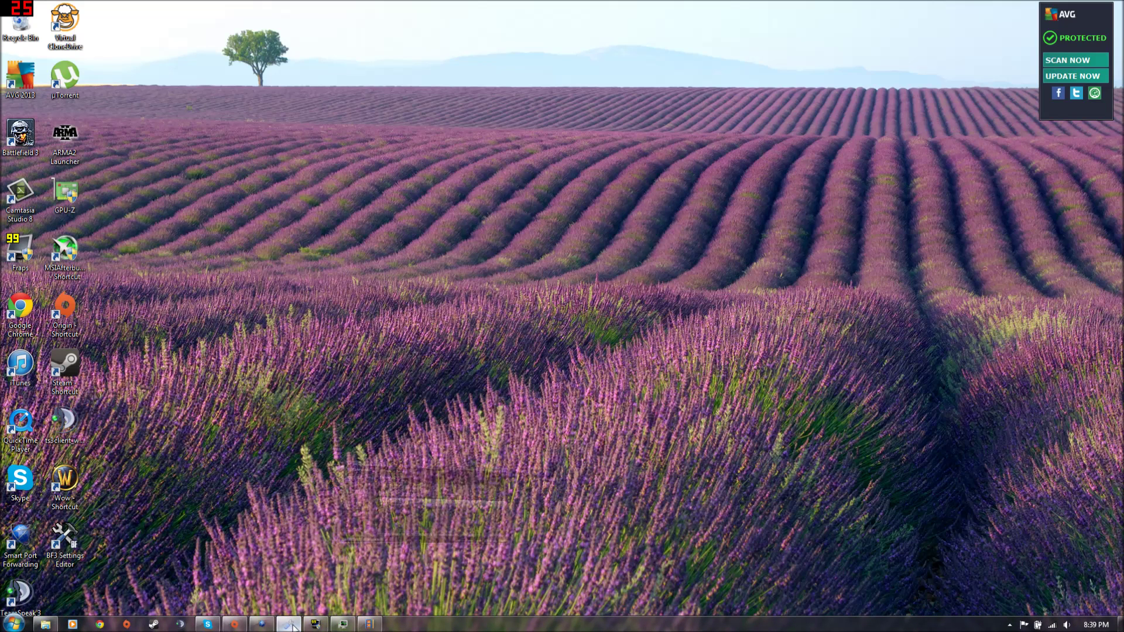
{"action": "left_click", "coordinate": [288, 624]}
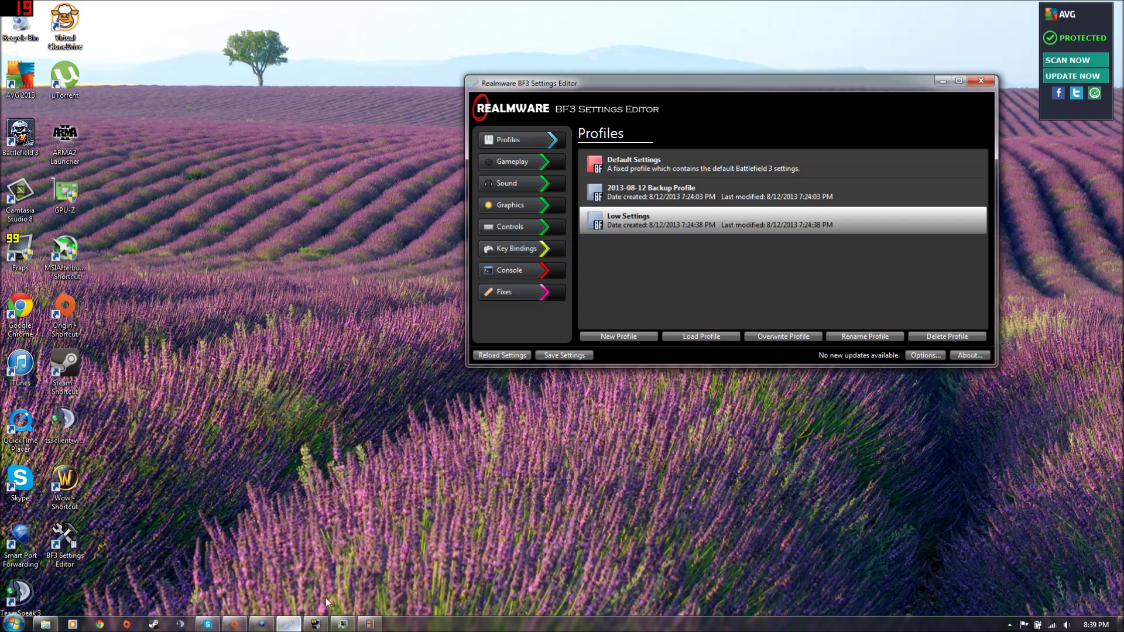
{"action": "left_click", "coordinate": [928, 356]}
{"action": "left_click", "coordinate": [747, 191]}
{"action": "left_click", "coordinate": [725, 206]}
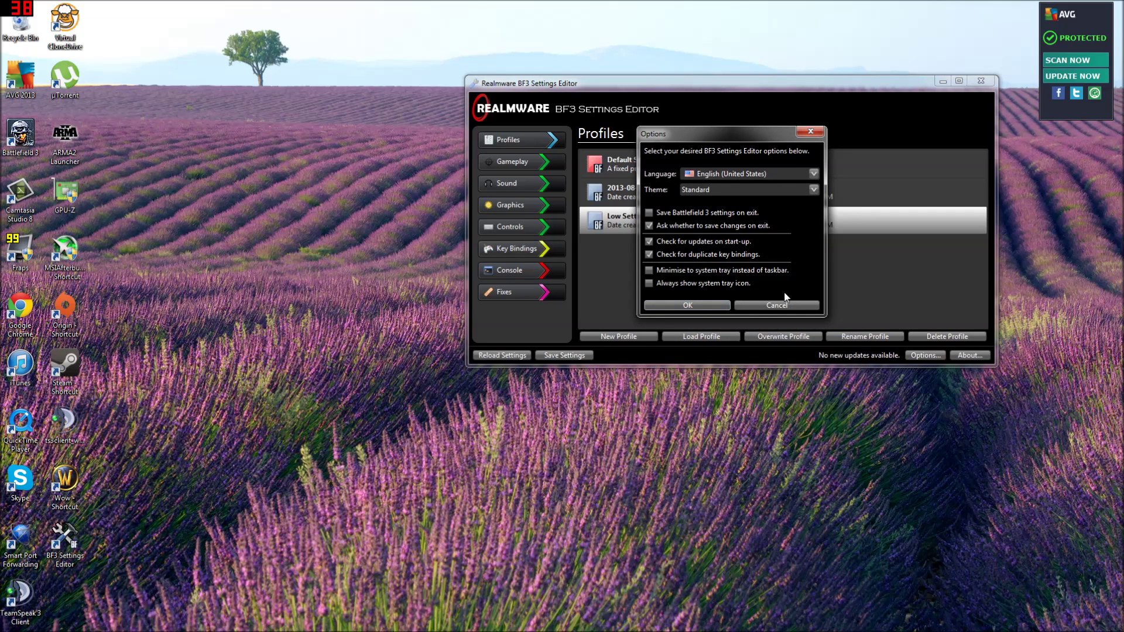
{"action": "left_click", "coordinate": [688, 305]}
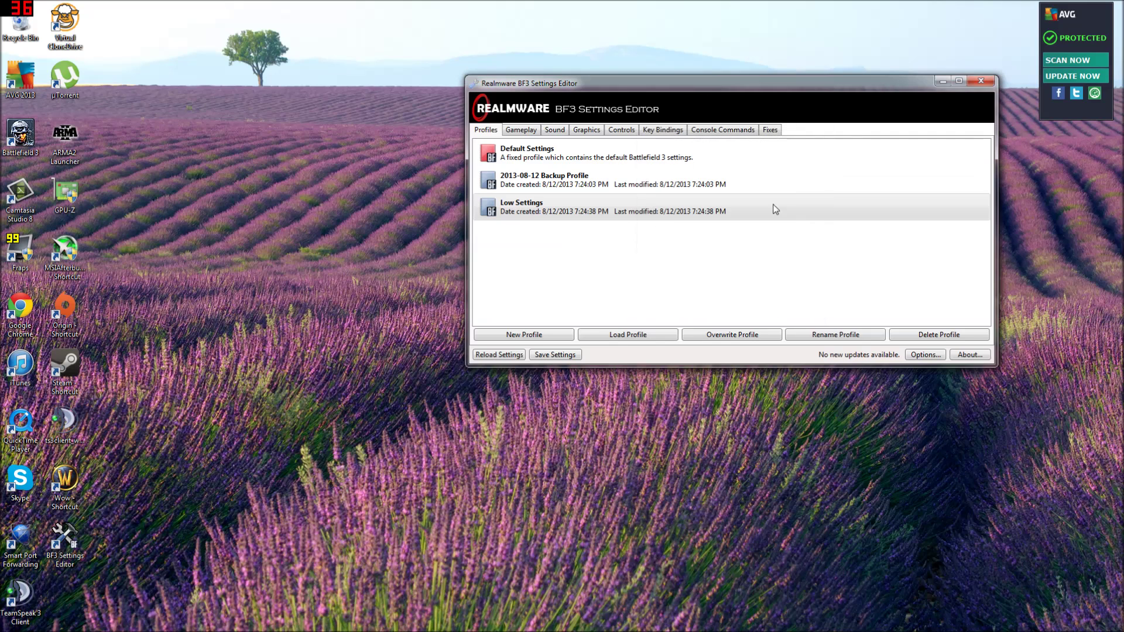
- Change the settings editor's theme back to Dark in its options
{"action": "left_click", "coordinate": [926, 354]}
{"action": "left_click", "coordinate": [723, 190]}
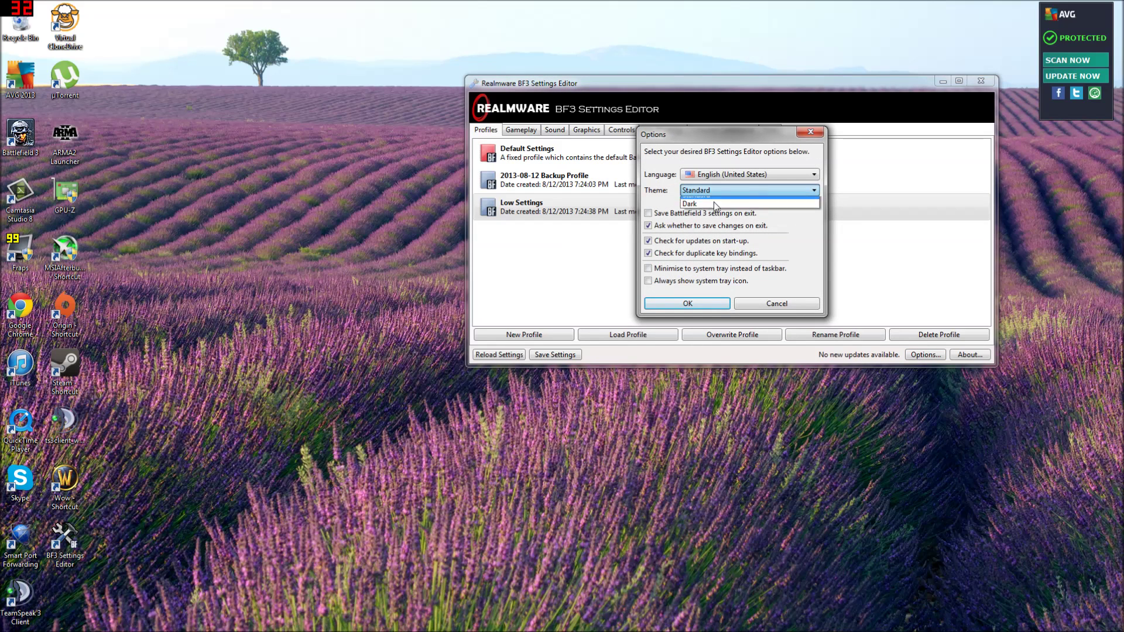
{"action": "left_click", "coordinate": [709, 210]}
{"action": "left_click", "coordinate": [687, 304]}
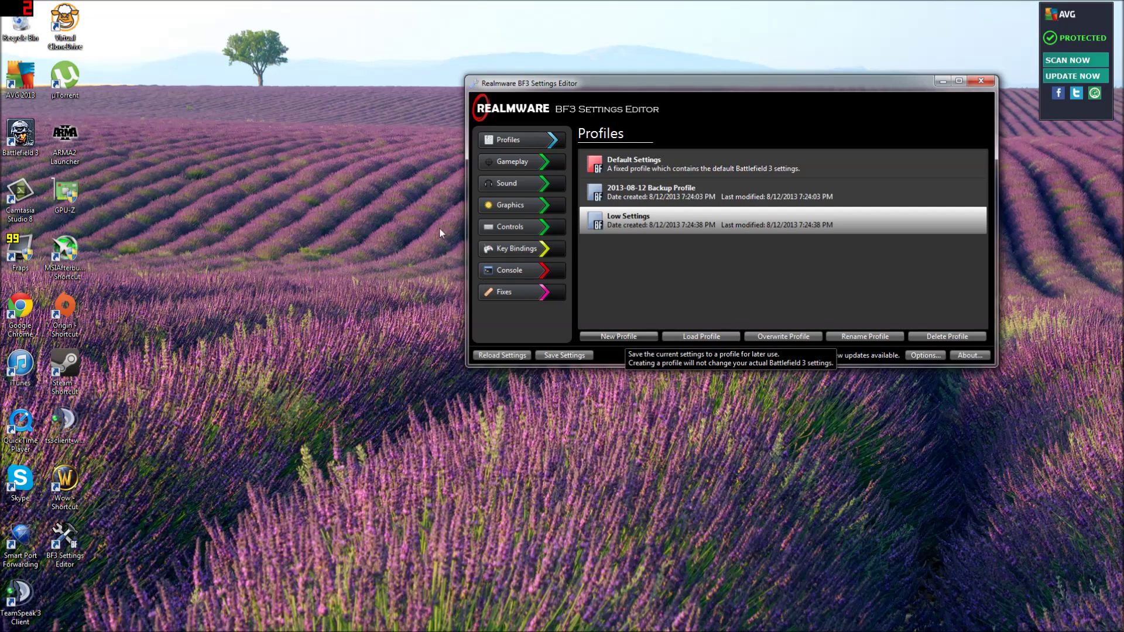
- Review the Gameplay and Sound settings in the BF3 Settings Editor
{"action": "left_click", "coordinate": [513, 162]}
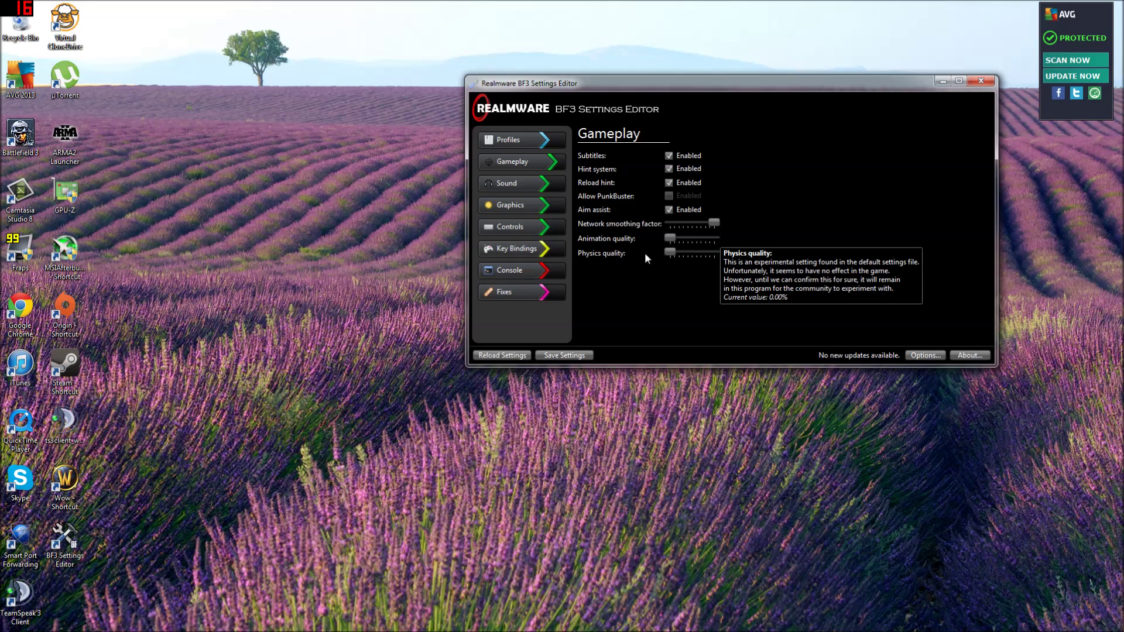
{"action": "left_click", "coordinate": [545, 204]}
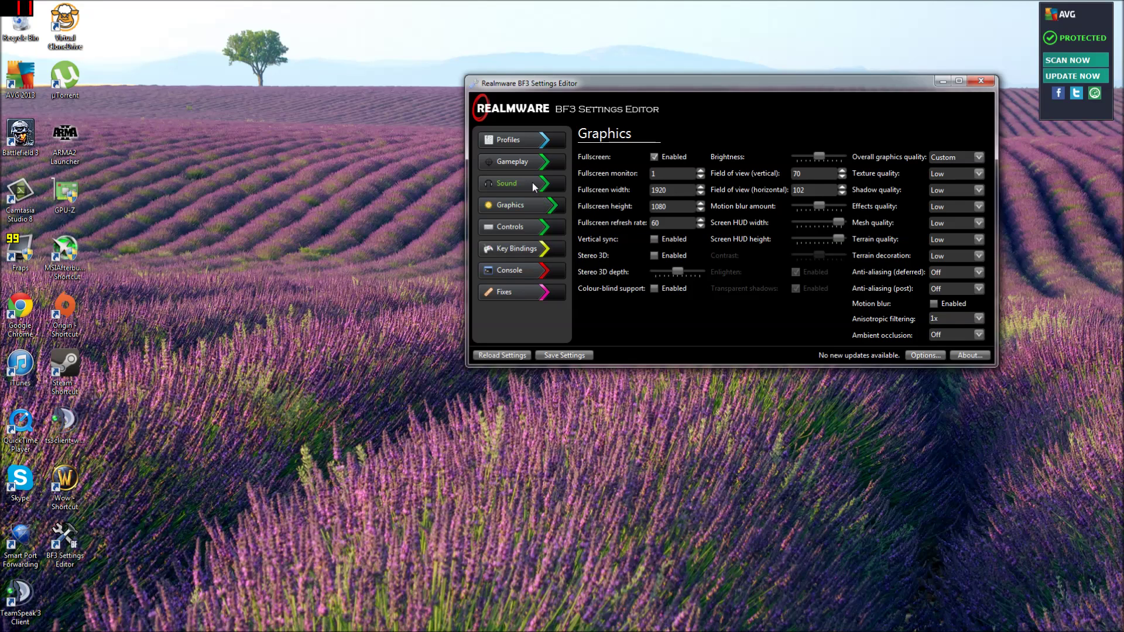
{"action": "left_click", "coordinate": [532, 185]}
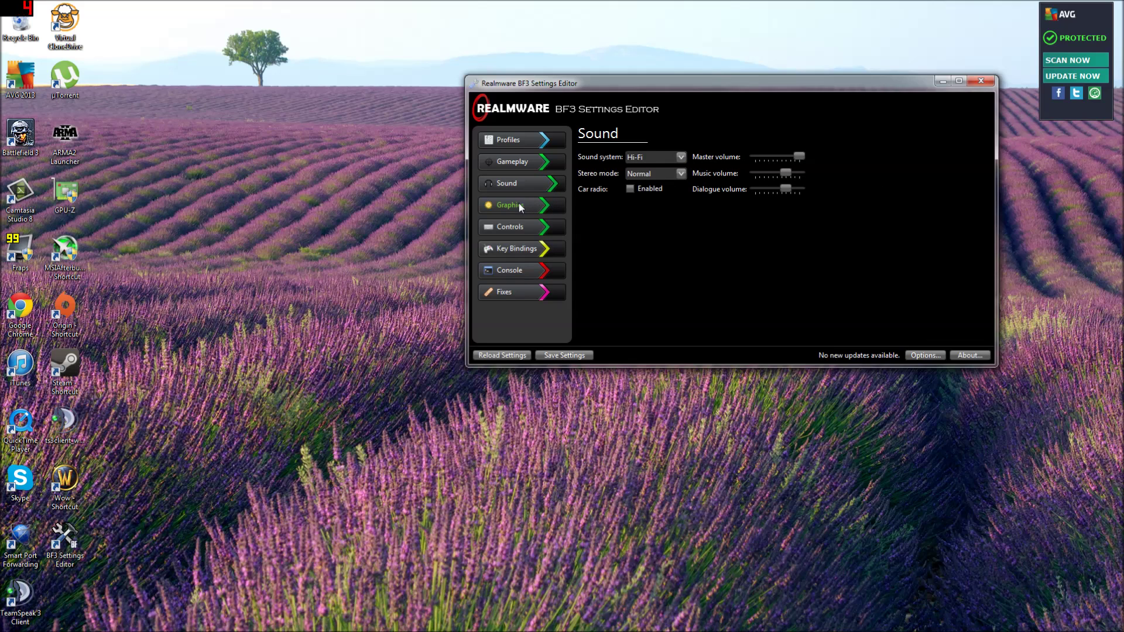
- Examine the fullscreen width, height and refresh rate along with the other Graphics settings
{"action": "left_click", "coordinate": [519, 203]}
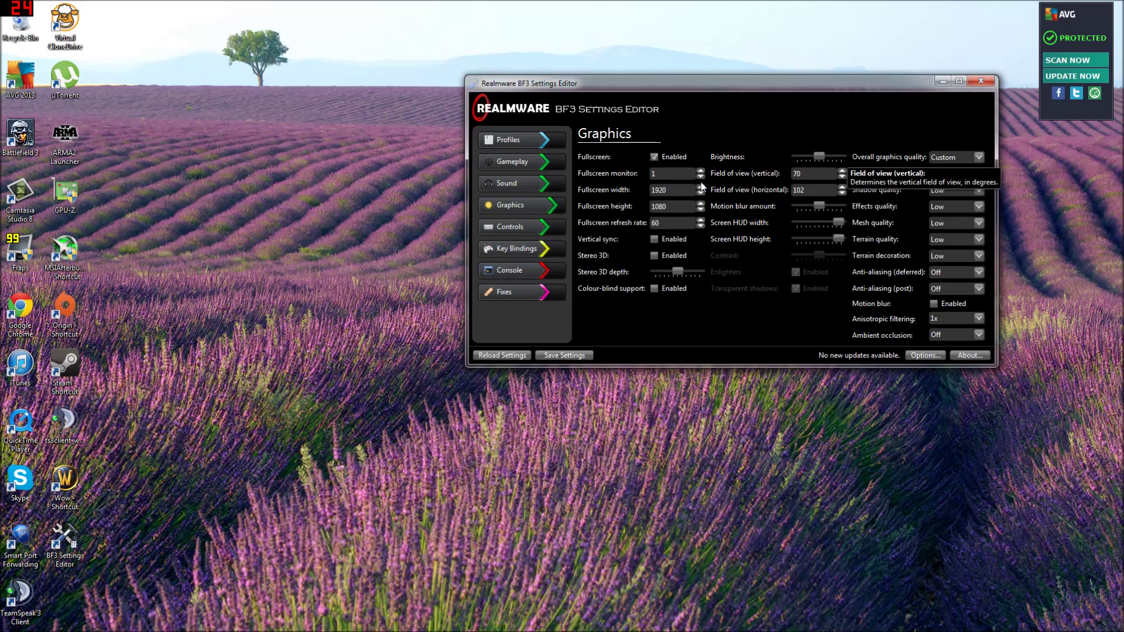
{"action": "double_click", "coordinate": [660, 189]}
{"action": "double_click", "coordinate": [660, 206]}
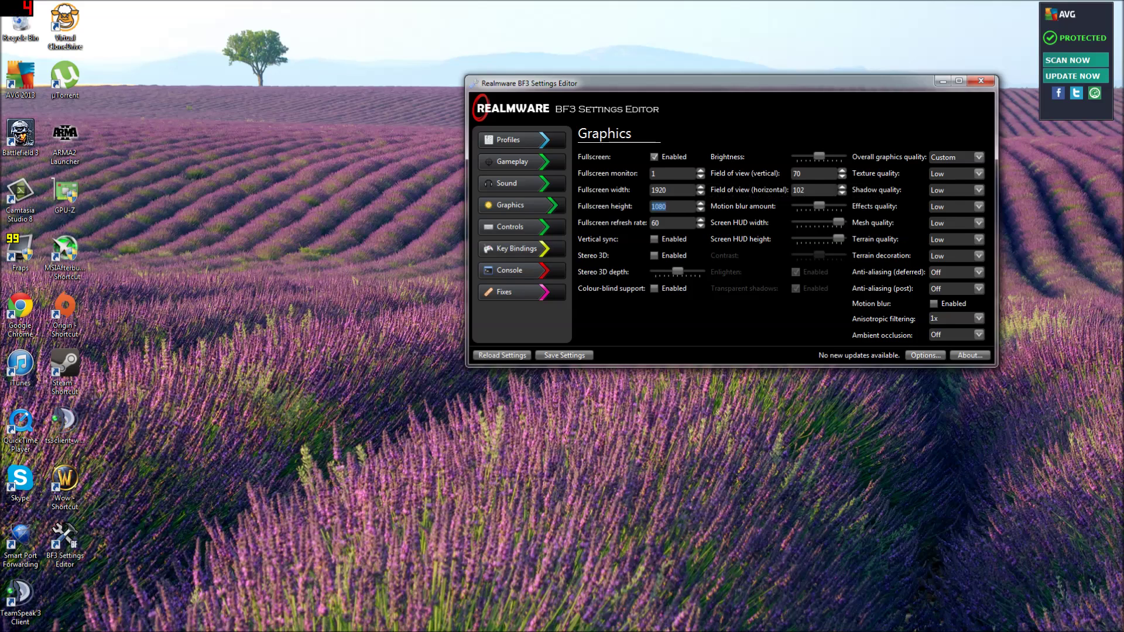
{"action": "left_click", "coordinate": [680, 188]}
{"action": "left_click", "coordinate": [670, 207]}
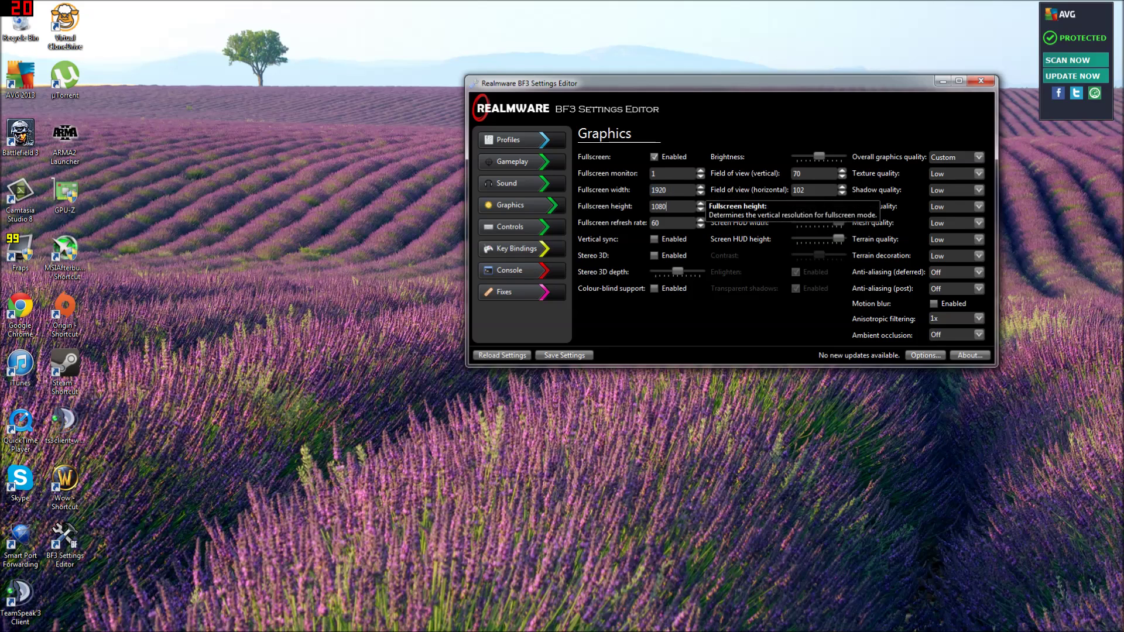
{"action": "left_click", "coordinate": [667, 223]}
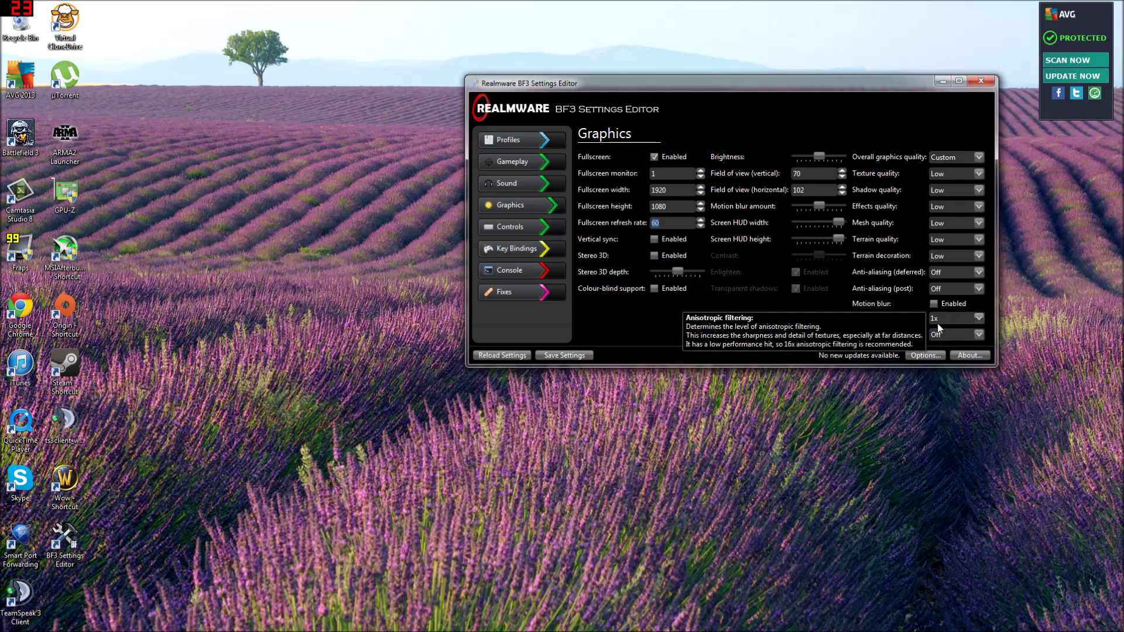
- Check the Maximum FPS value among the console commands, and minimise the editor from its profile list
{"action": "left_click", "coordinate": [515, 265]}
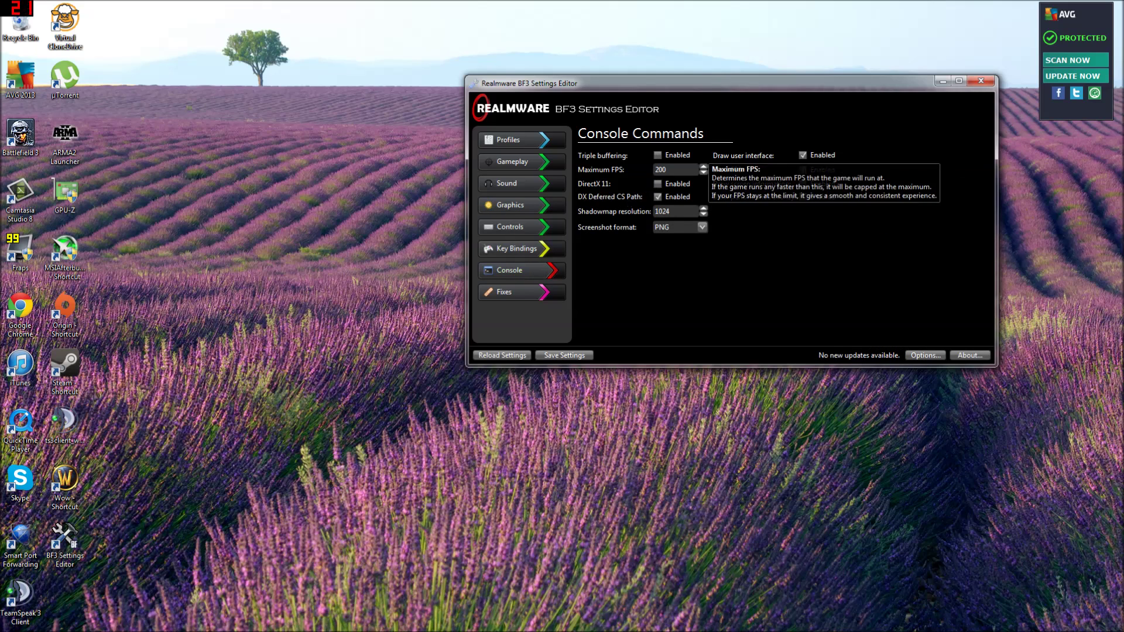
{"action": "double_click", "coordinate": [665, 169]}
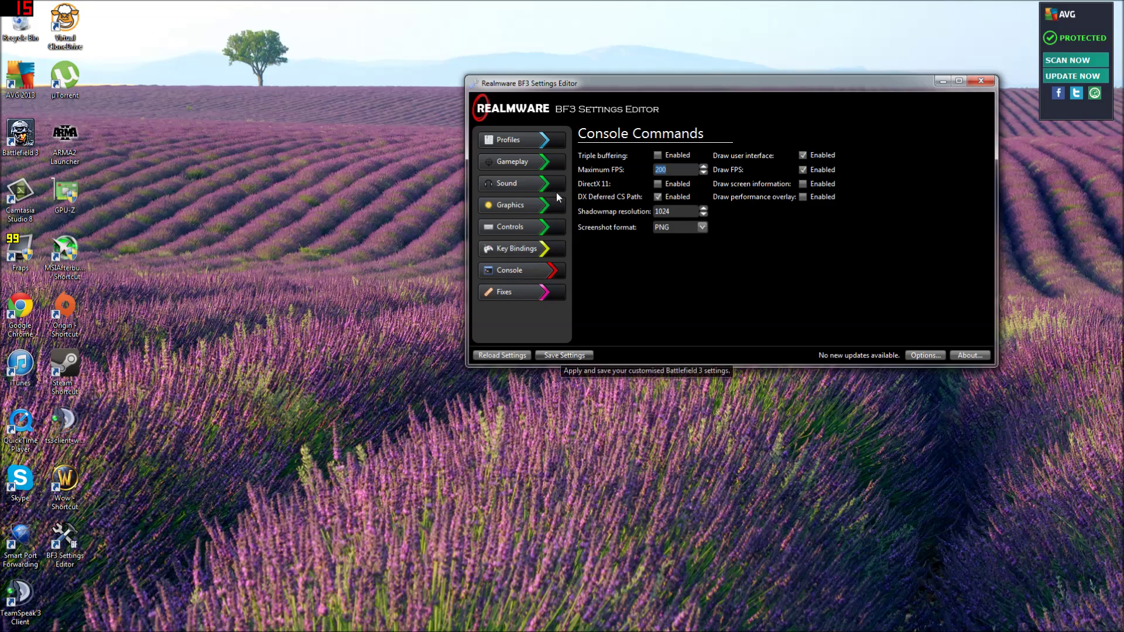
{"action": "left_click", "coordinate": [514, 139]}
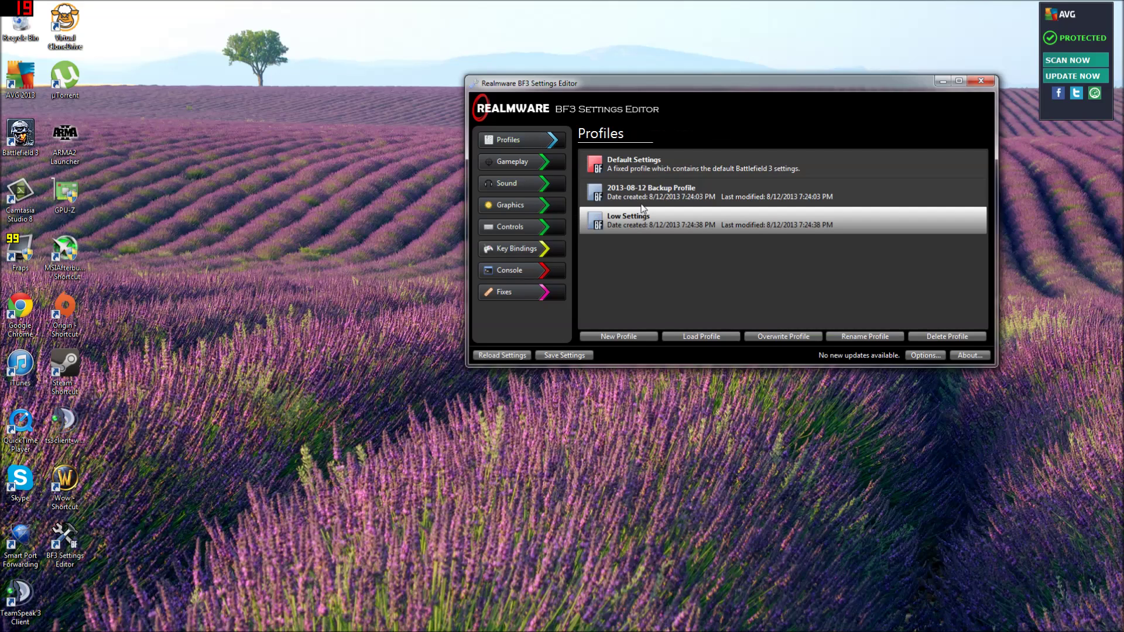
{"action": "left_click", "coordinate": [943, 82]}
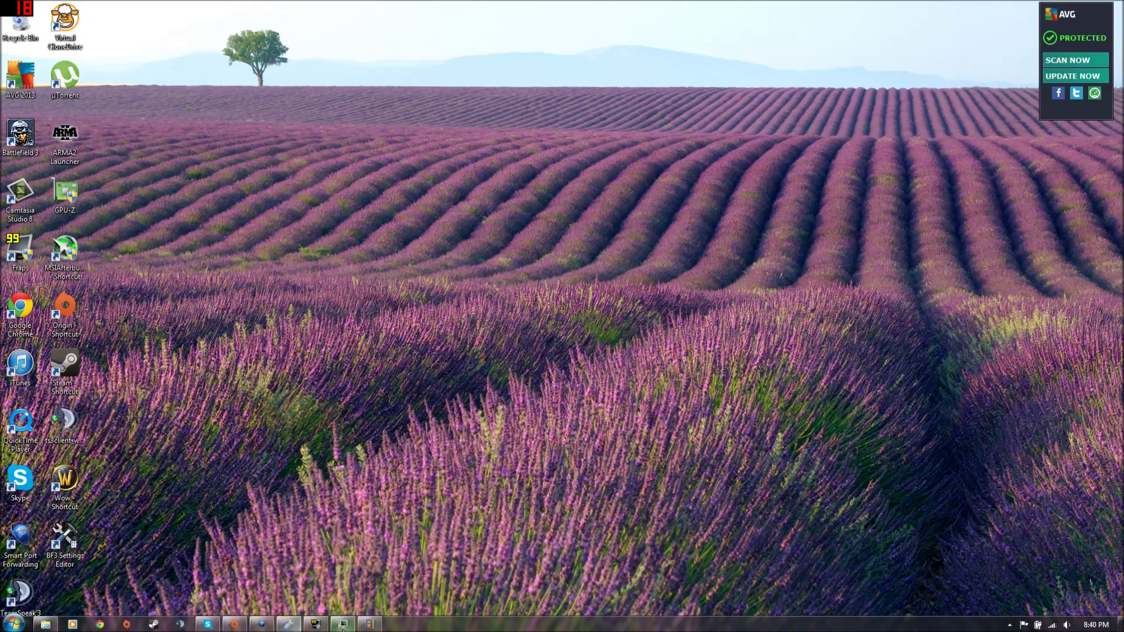
- Search the computer for nvidia and open the NVIDIA Control Panel
{"action": "mouse_move", "coordinate": [345, 627]}
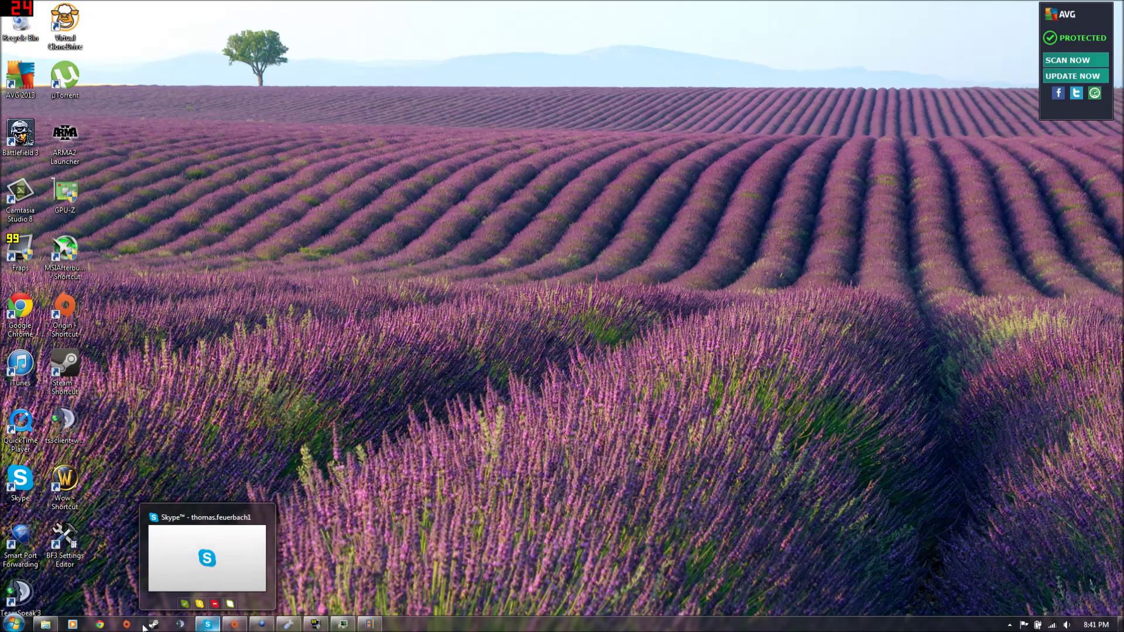
{"action": "left_click", "coordinate": [17, 623]}
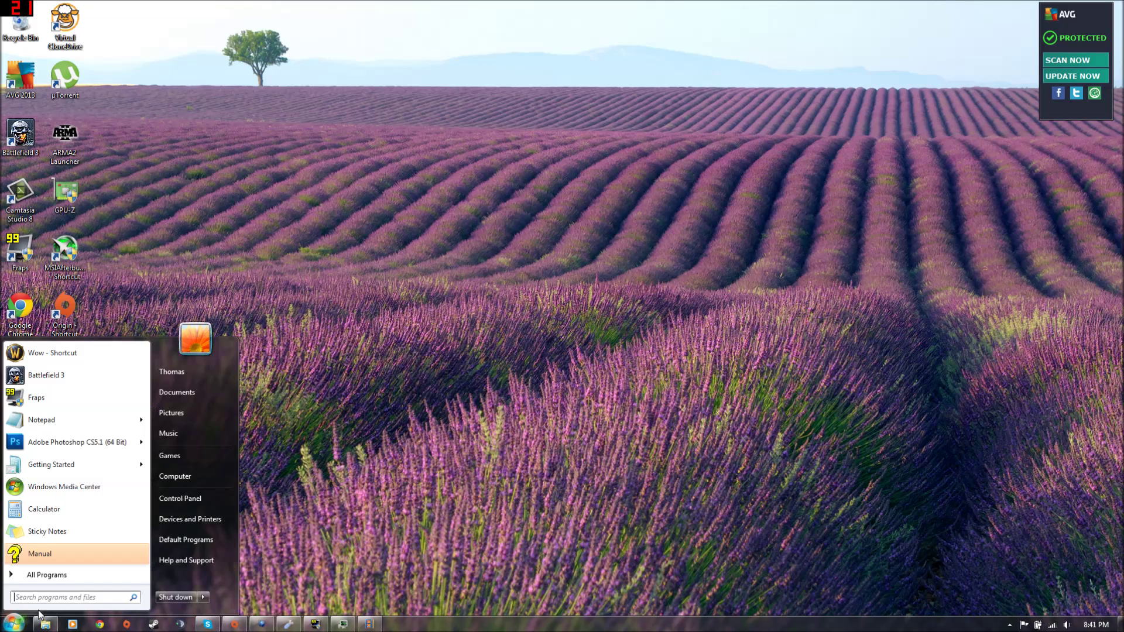
{"action": "type", "text": "nvidia"}
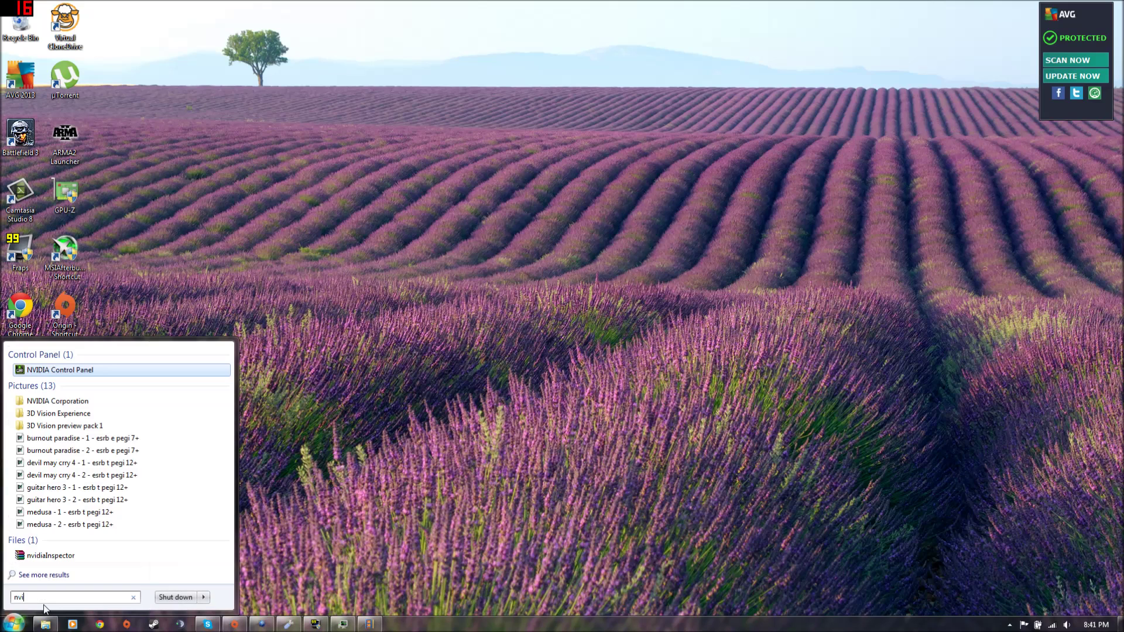
{"action": "key", "text": "Return"}
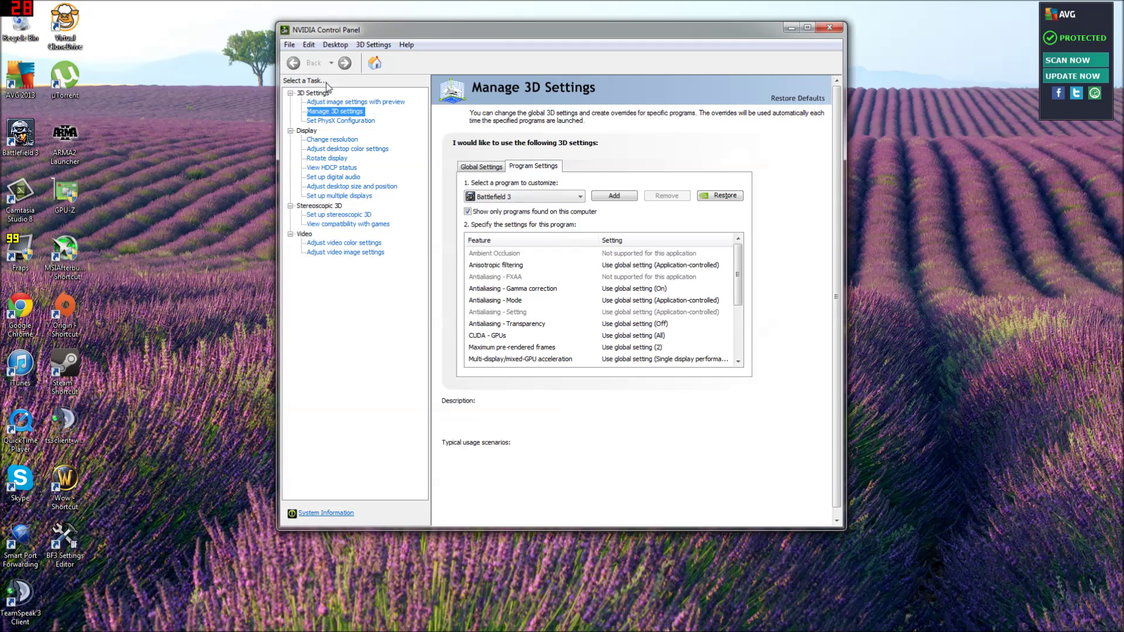
- Look through the programs that can be customized or added in the 3D program settings, keeping Battlefield 3 selected
{"action": "left_click", "coordinate": [511, 196]}
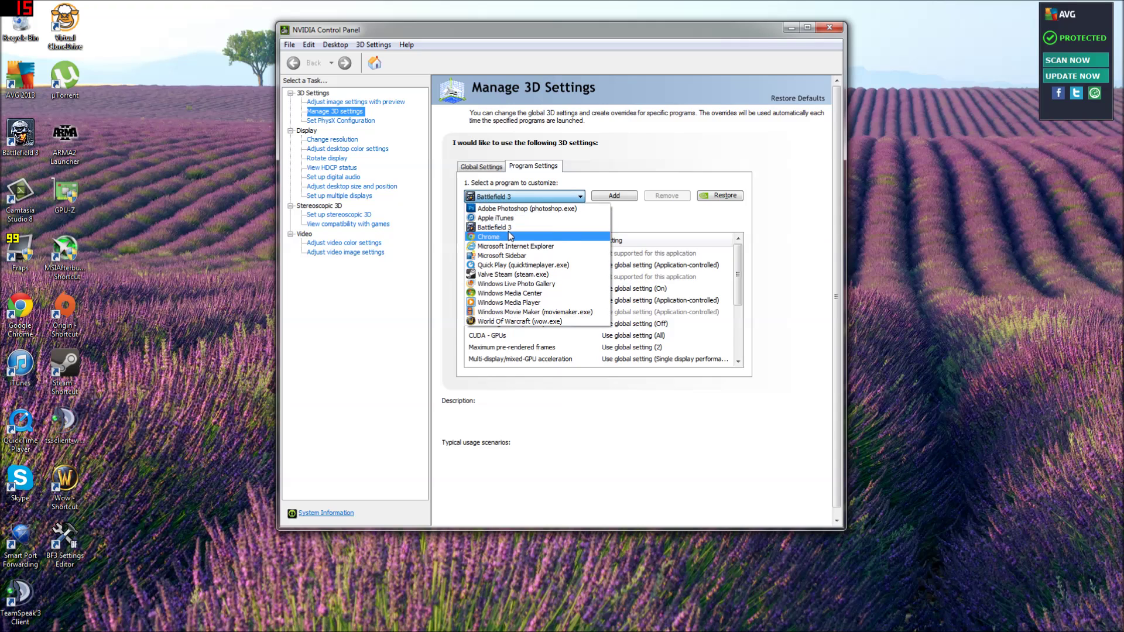
{"action": "left_click", "coordinate": [528, 200]}
{"action": "left_click", "coordinate": [615, 197]}
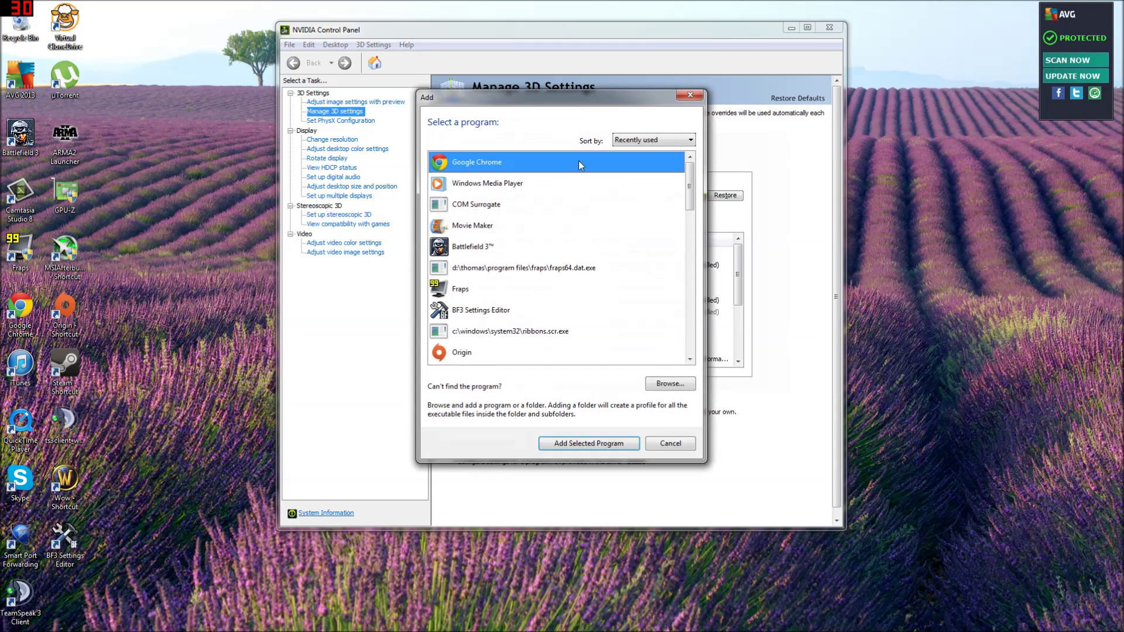
{"action": "left_click", "coordinate": [690, 95]}
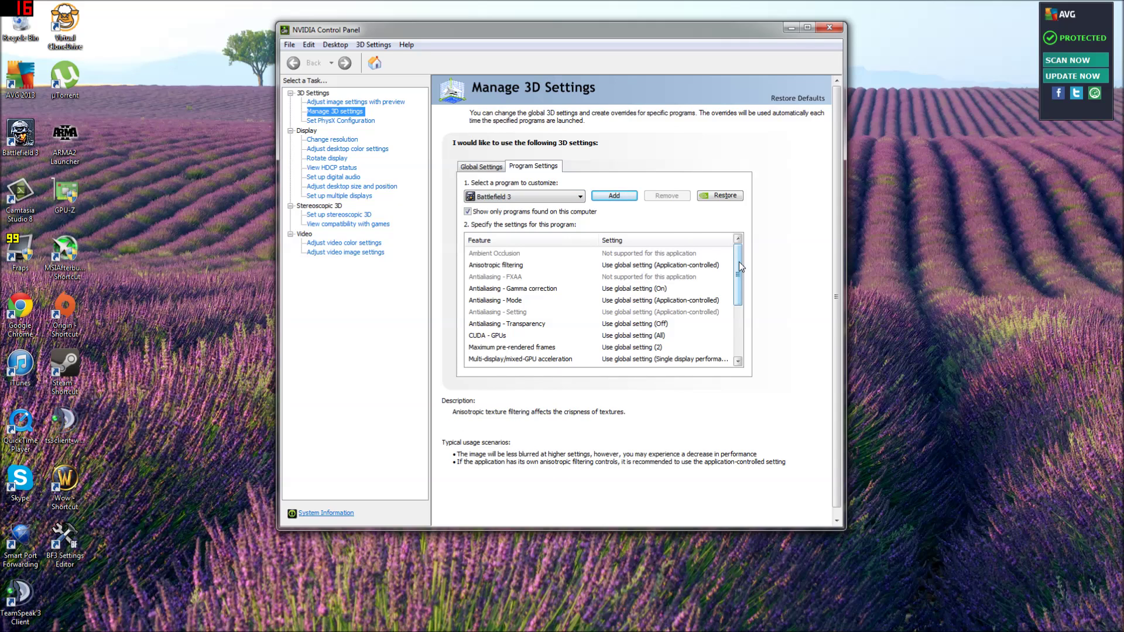
- Review Battlefield 3's texture filtering, threaded optimization, triple buffering and vertical sync settings, and close the NVIDIA Control Panel
{"action": "left_click_drag", "start_coordinate": [739, 262], "coordinate": [736, 323]}
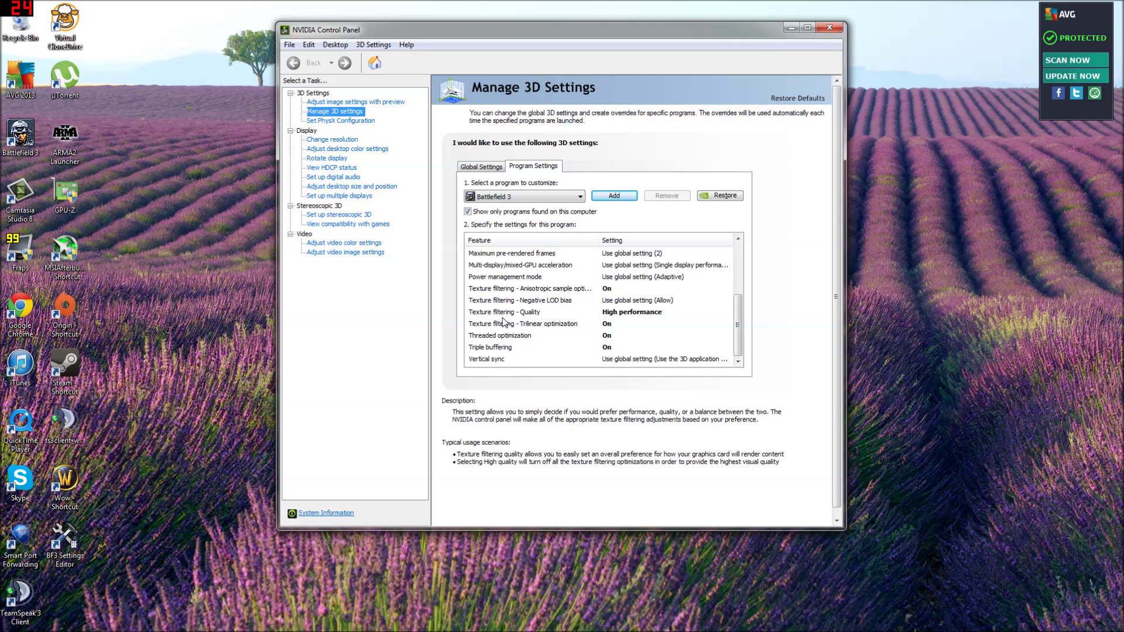
{"action": "left_click", "coordinate": [611, 315]}
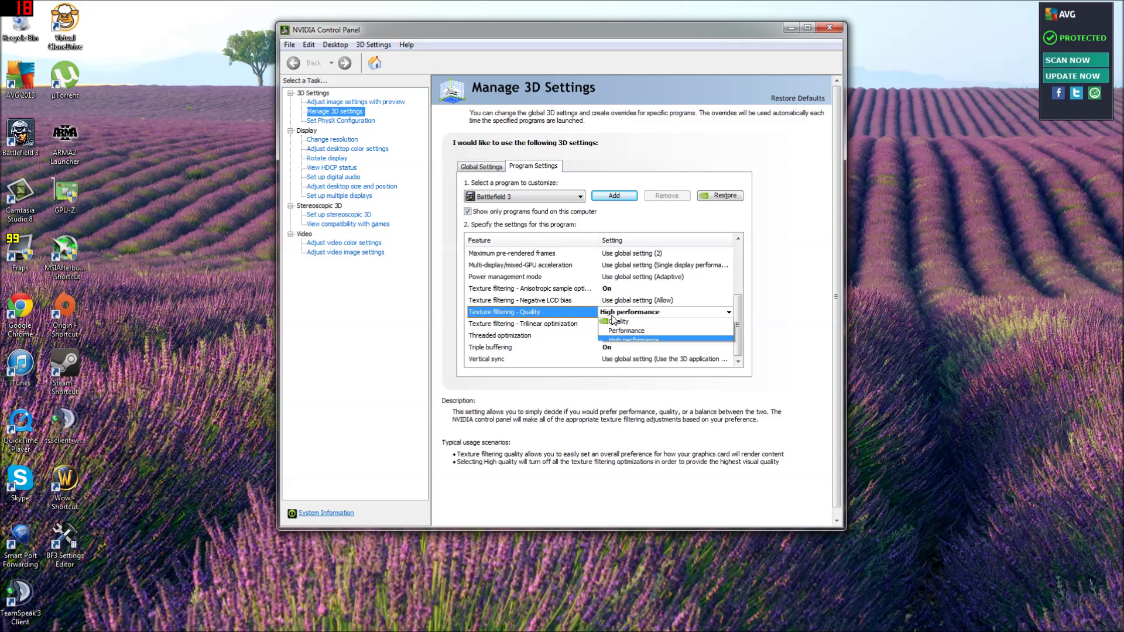
{"action": "left_click", "coordinate": [624, 361]}
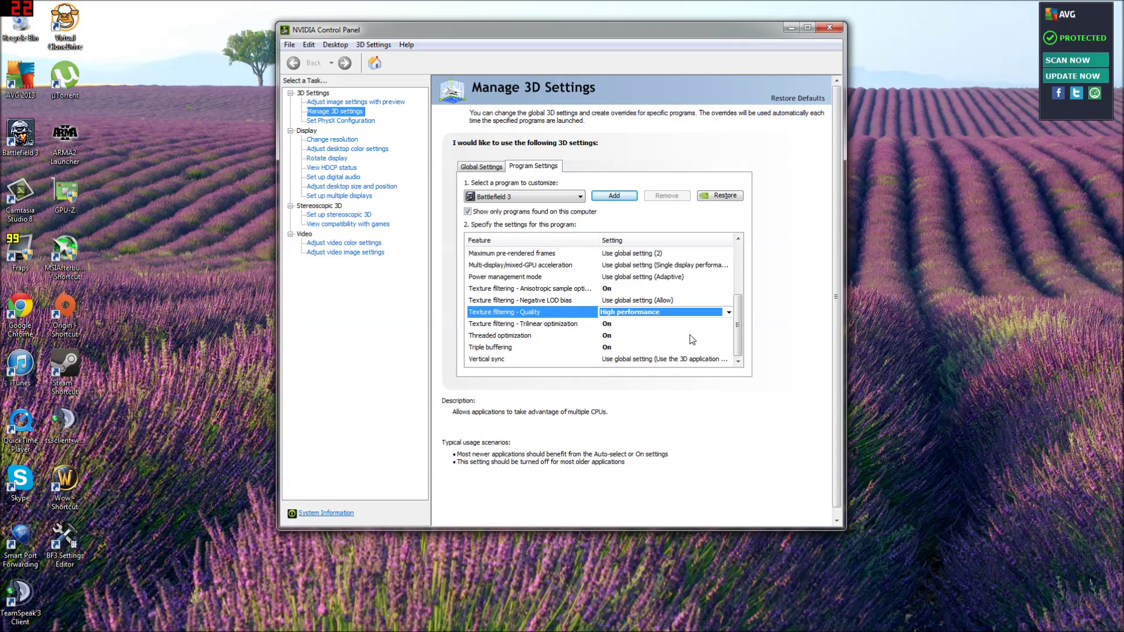
{"action": "left_click", "coordinate": [639, 323]}
{"action": "left_click", "coordinate": [639, 324]}
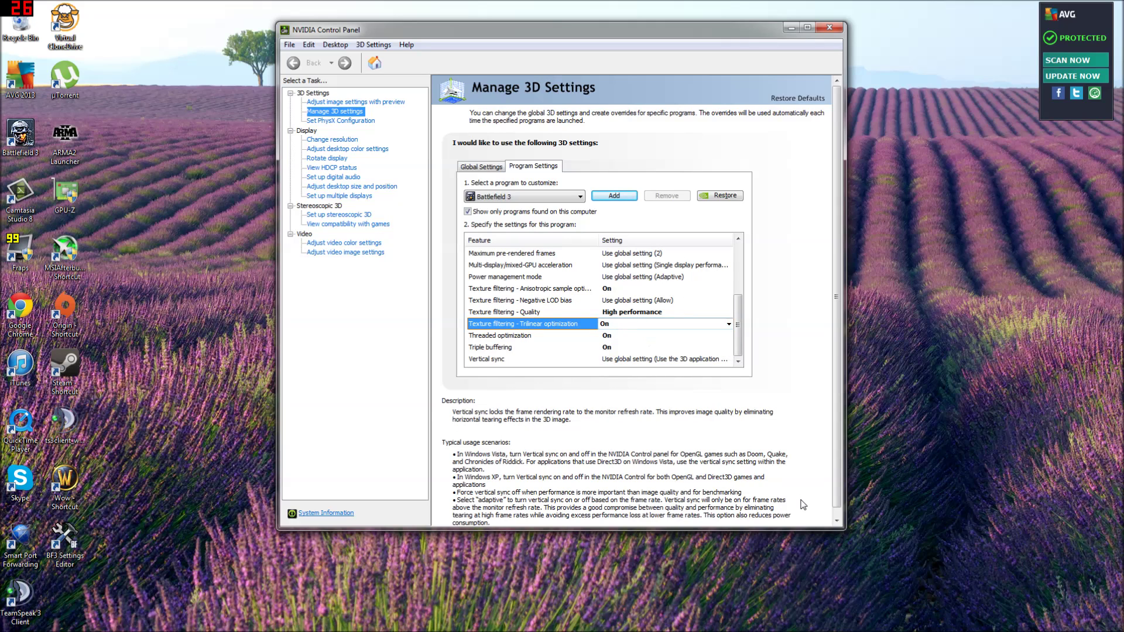
{"action": "scroll", "coordinate": [803, 504], "scroll_direction": "down", "scroll_amount": 1}
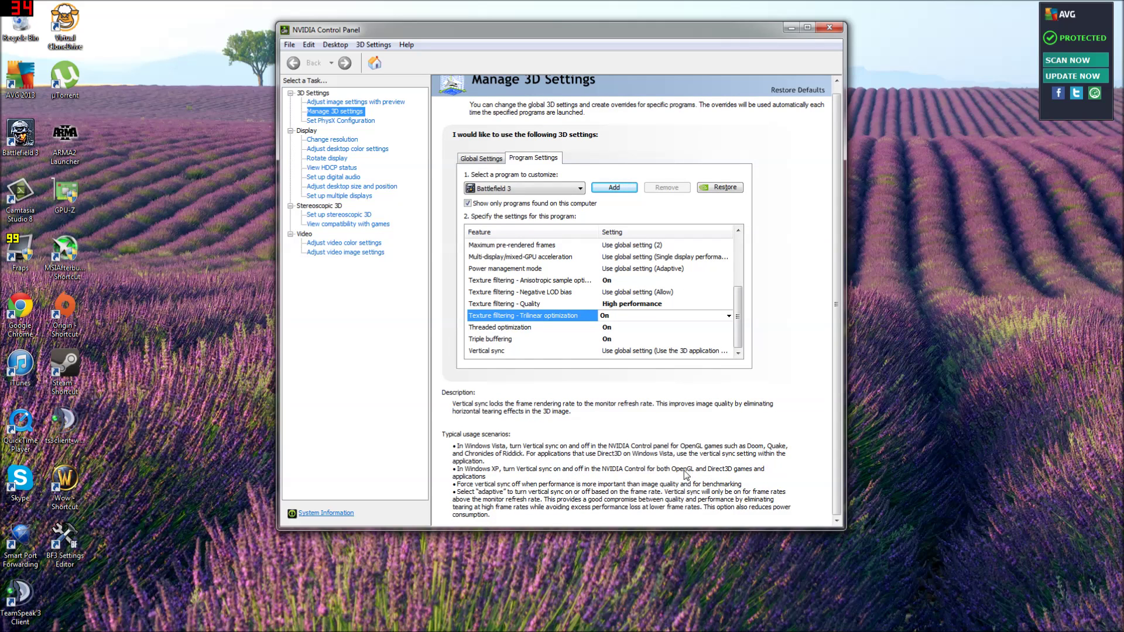
{"action": "scroll", "coordinate": [687, 472], "scroll_direction": "up", "scroll_amount": 1}
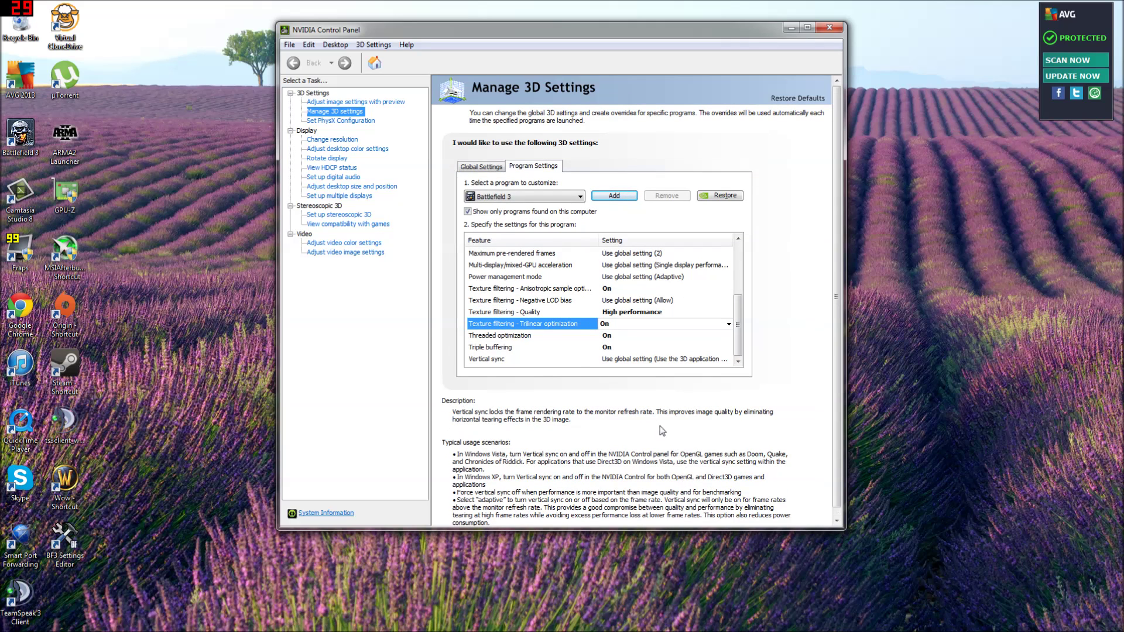
{"action": "left_click", "coordinate": [830, 29]}
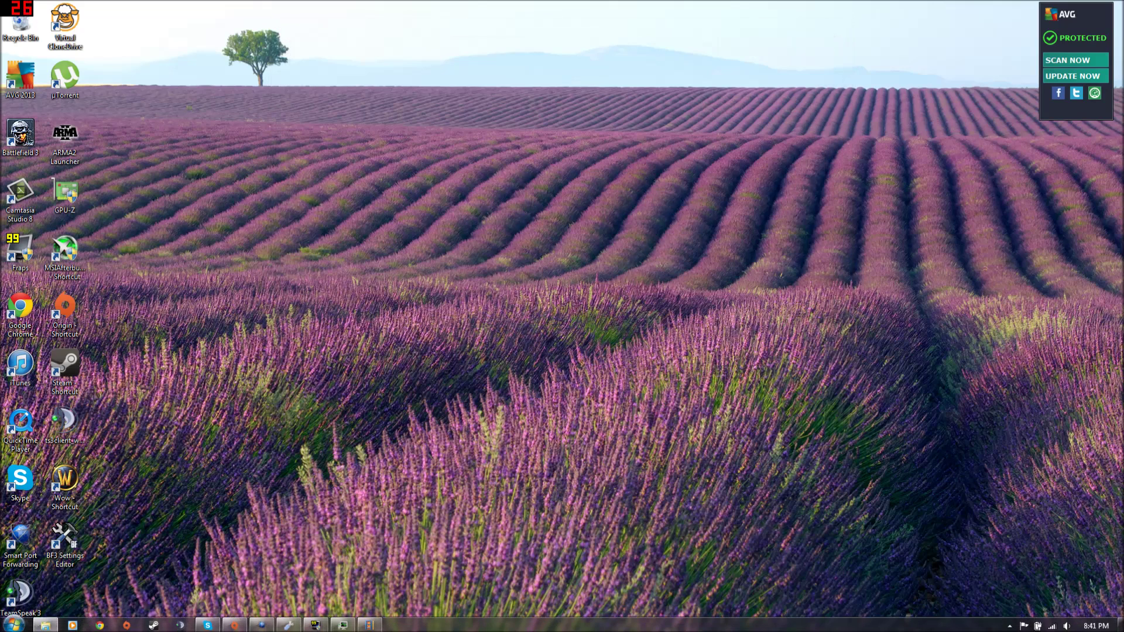
{"action": "left_click", "coordinate": [14, 623]}
{"action": "left_click", "coordinate": [15, 621]}
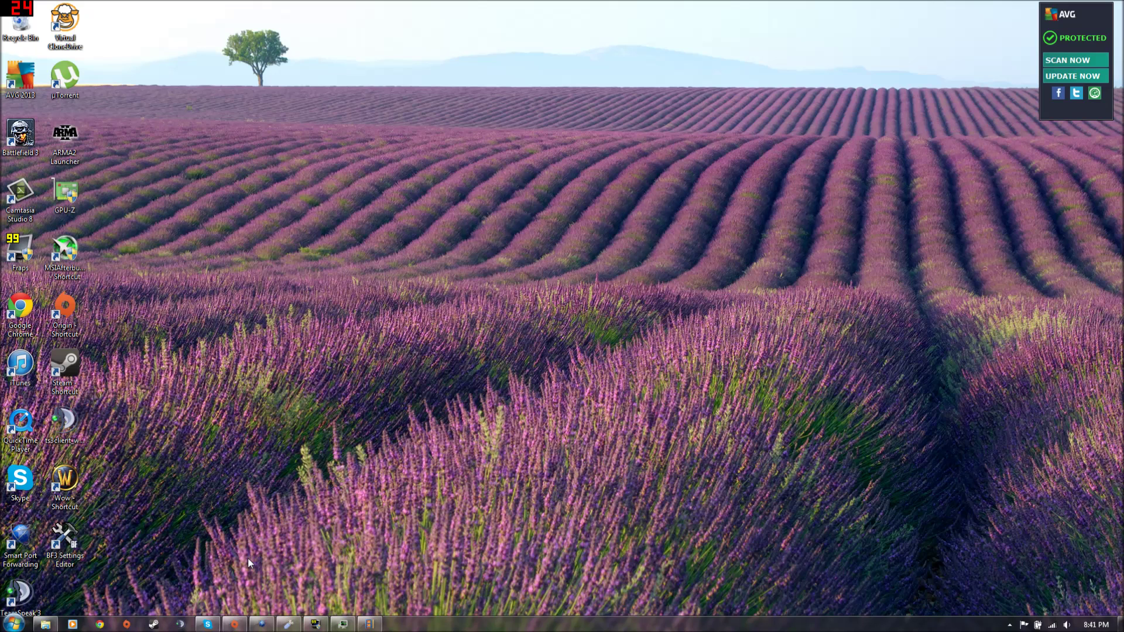
{"action": "mouse_move", "coordinate": [300, 626]}
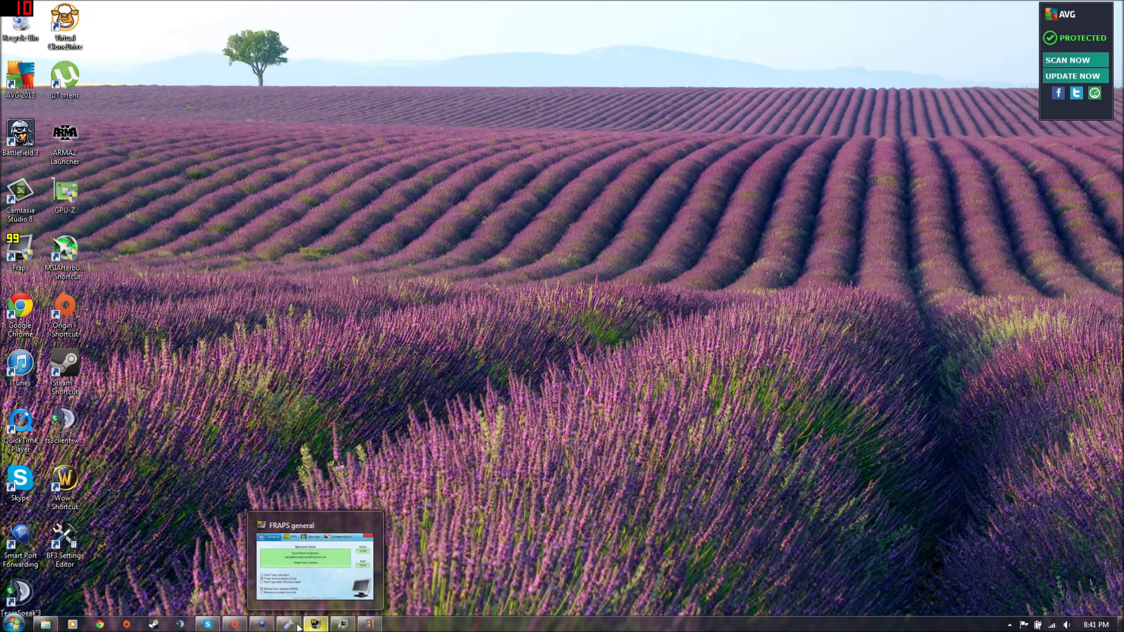
- Bring up the File Explorer window with the Battlefield 3 game folder and move it up towards the middle of the desktop
{"action": "left_click", "coordinate": [45, 624]}
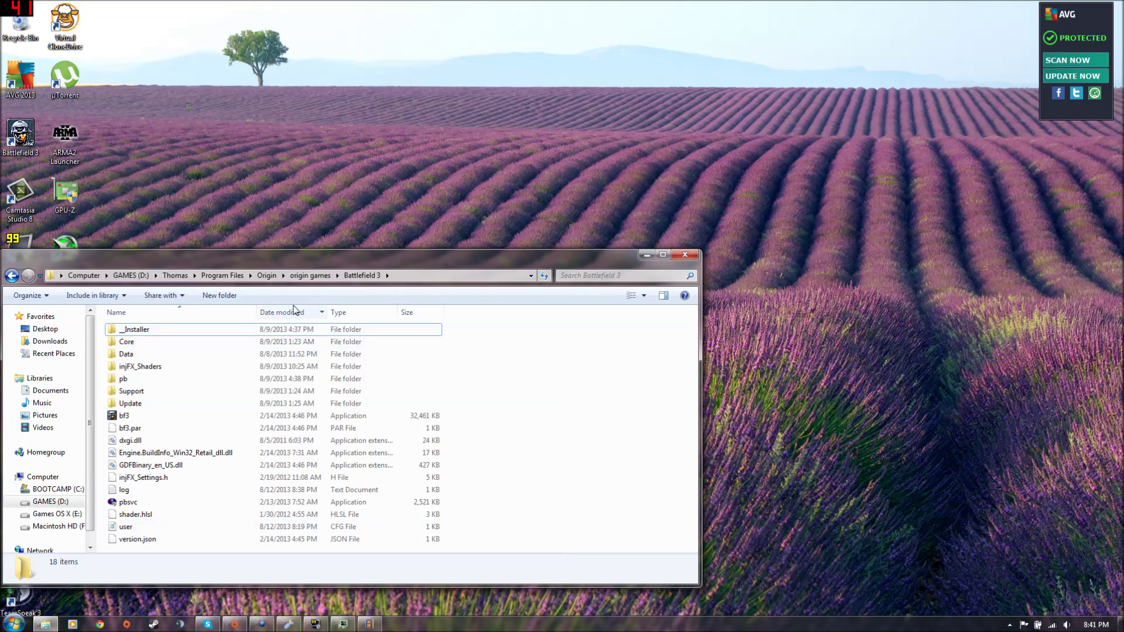
{"action": "left_click_drag", "start_coordinate": [346, 253], "coordinate": [487, 63]}
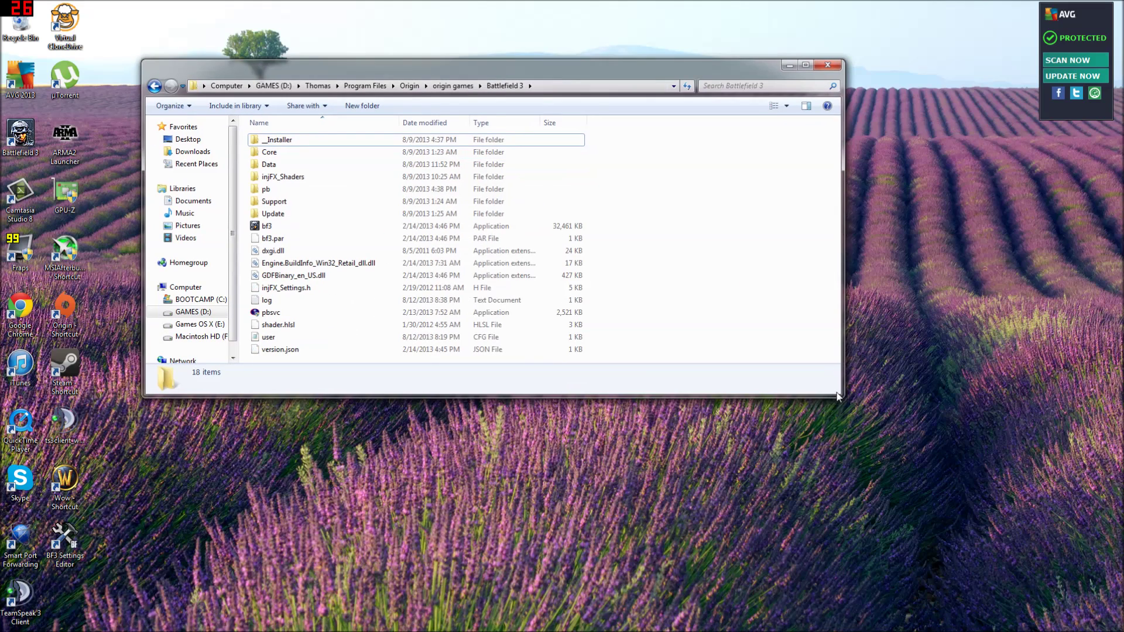
- Extend the Battlefield 3 folder window downwards and show the Text Document option among the new items the folder can hold
{"action": "left_click_drag", "start_coordinate": [839, 397], "coordinate": [840, 510]}
{"action": "right_click", "coordinate": [294, 417]}
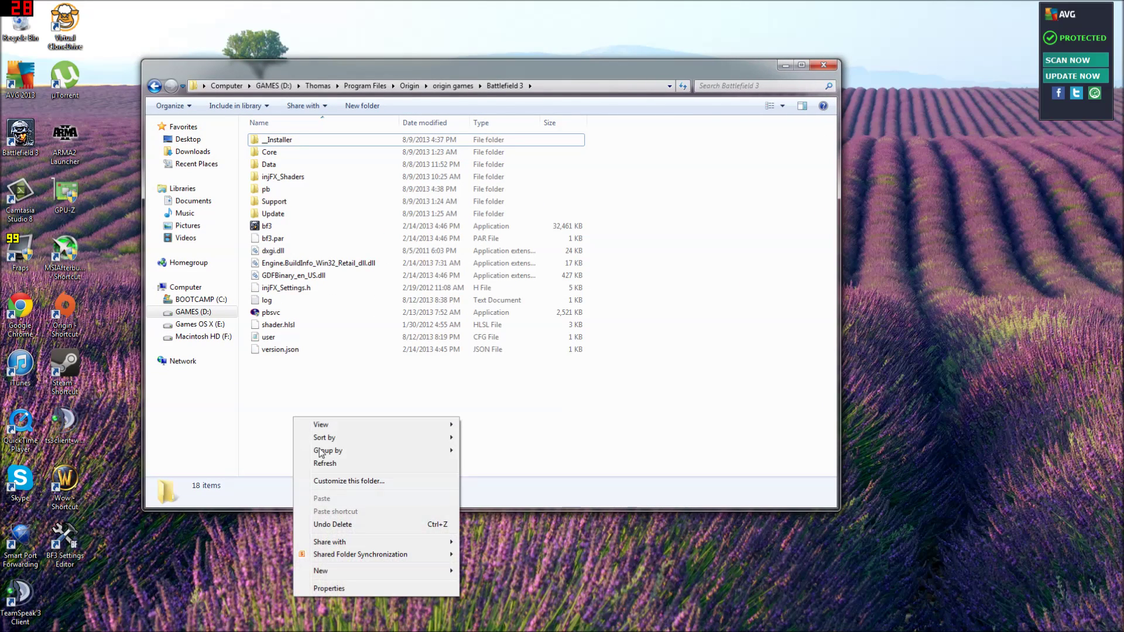
{"action": "mouse_move", "coordinate": [333, 571]}
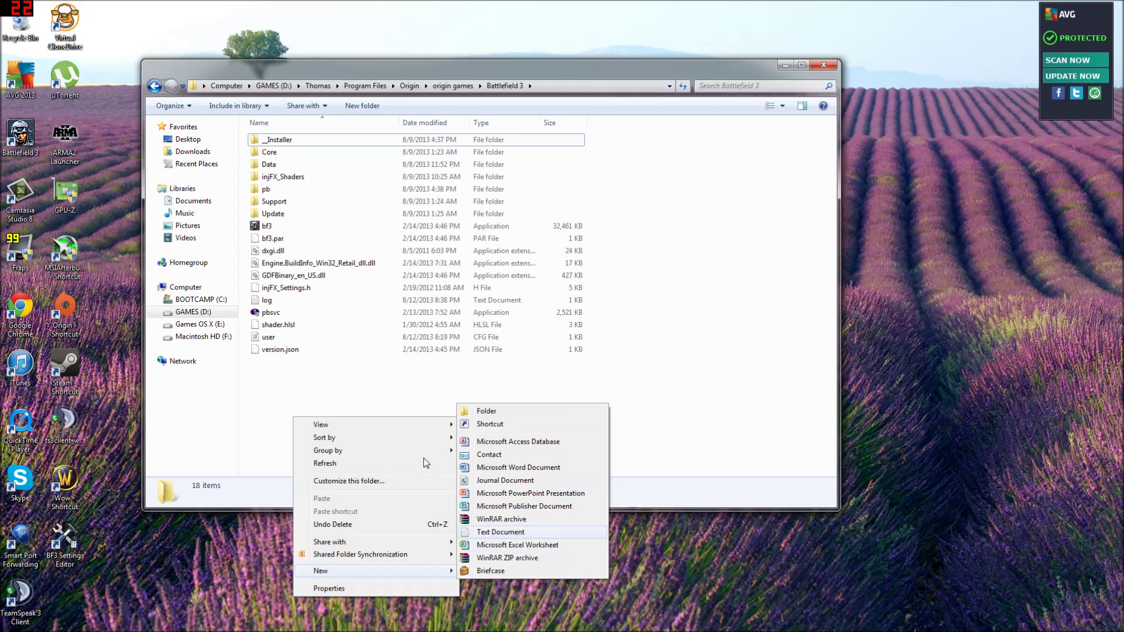
- Open the user CFG file from the Battlefield 3 folder in Notepad and highlight all its command lines
{"action": "left_click", "coordinate": [280, 342]}
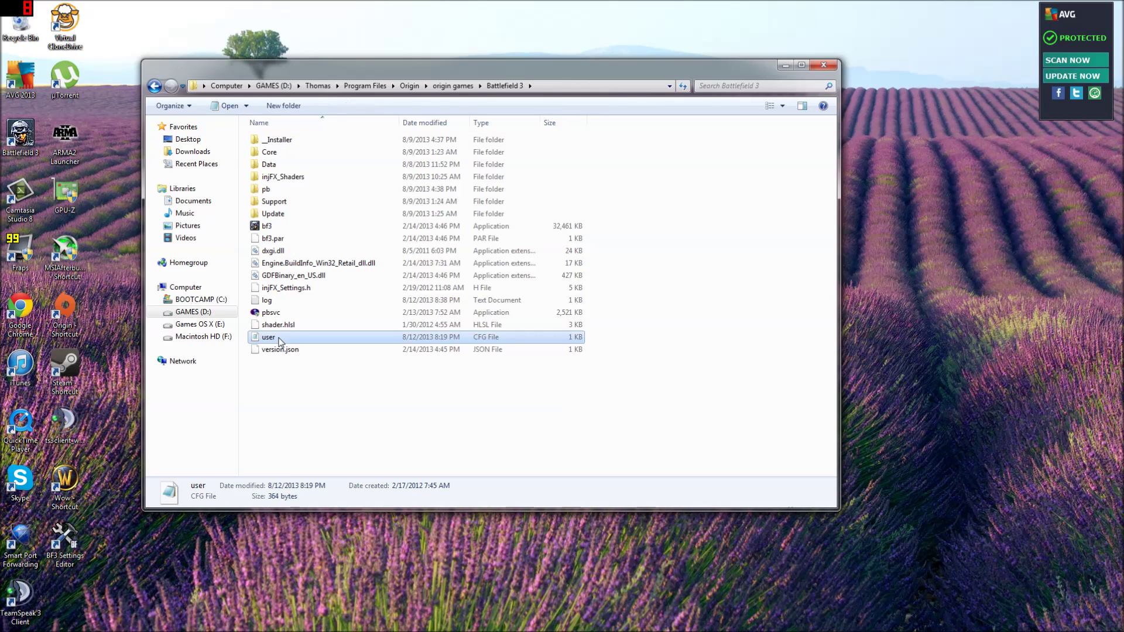
{"action": "double_click", "coordinate": [280, 342]}
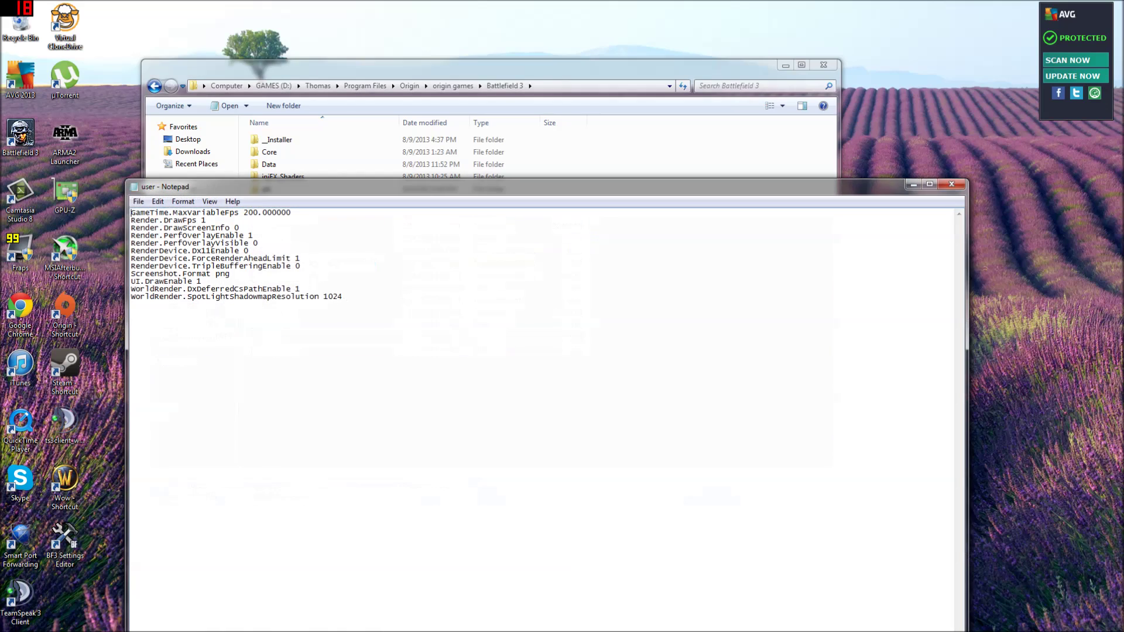
{"action": "left_click_drag", "start_coordinate": [343, 296], "coordinate": [131, 212]}
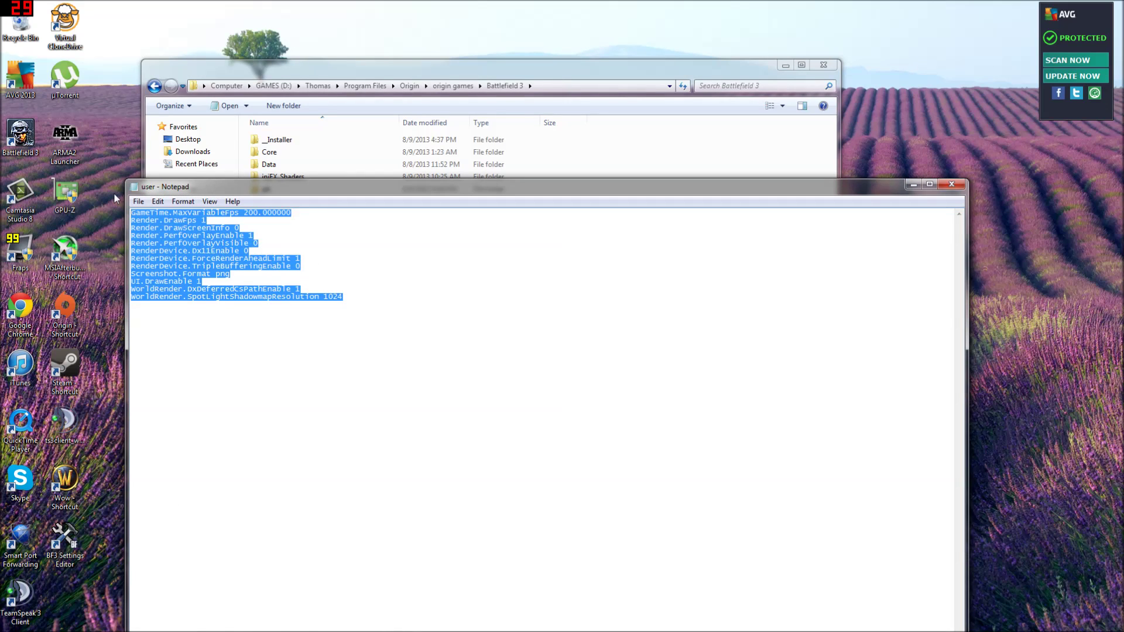
{"action": "left_click_drag", "start_coordinate": [342, 296], "coordinate": [121, 203]}
{"action": "left_click_drag", "start_coordinate": [343, 297], "coordinate": [132, 212]}
{"action": "left_click", "coordinate": [132, 224]}
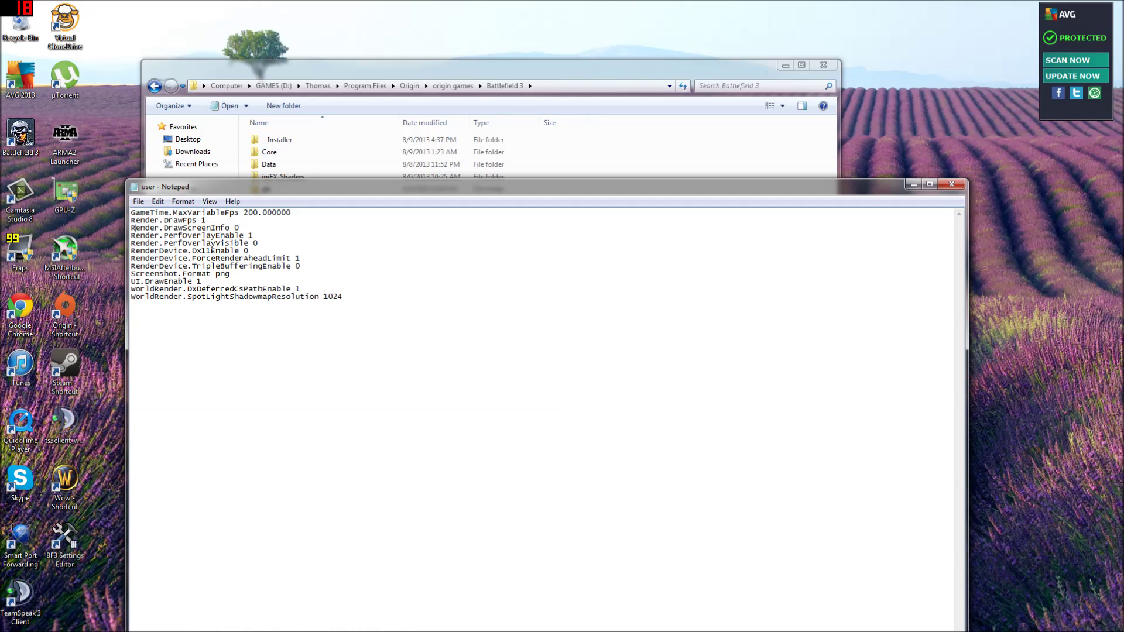
- Review the GameTime.MaxVariableFps, Render.DrawFps and RenderDevice.Dx11Enable lines of the user file, and close Notepad and the game folder
{"action": "left_click_drag", "start_coordinate": [206, 220], "coordinate": [292, 212]}
{"action": "left_click", "coordinate": [220, 227]}
{"action": "left_click_drag", "start_coordinate": [135, 220], "coordinate": [206, 220]}
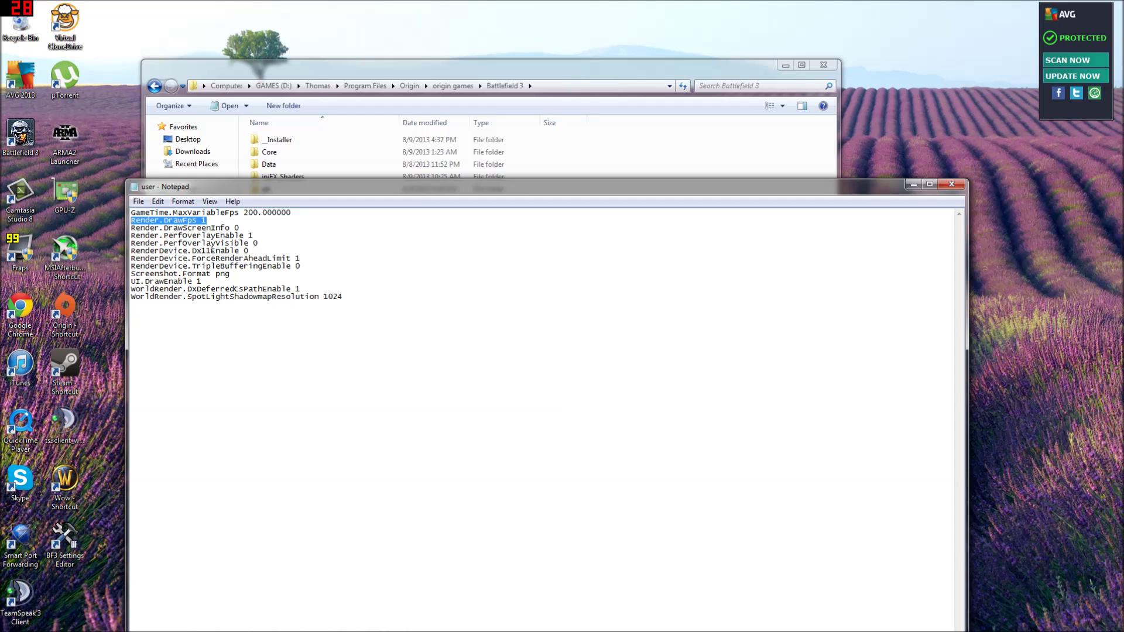
{"action": "left_click_drag", "start_coordinate": [249, 250], "coordinate": [122, 252]}
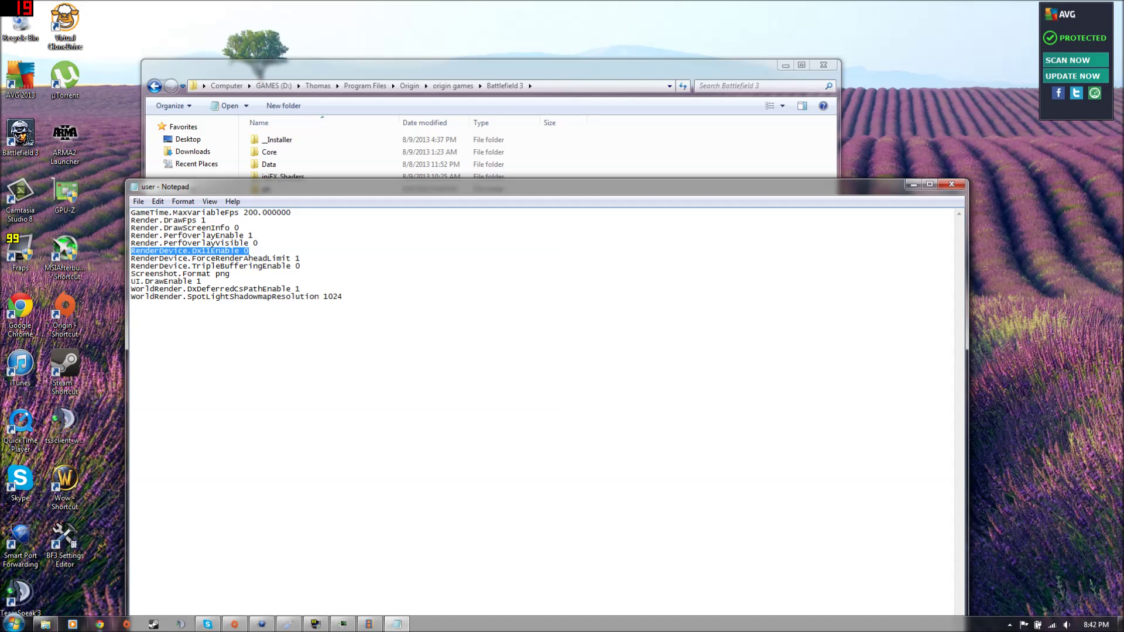
{"action": "left_click", "coordinate": [131, 304]}
{"action": "left_click_drag", "start_coordinate": [351, 297], "coordinate": [101, 199]}
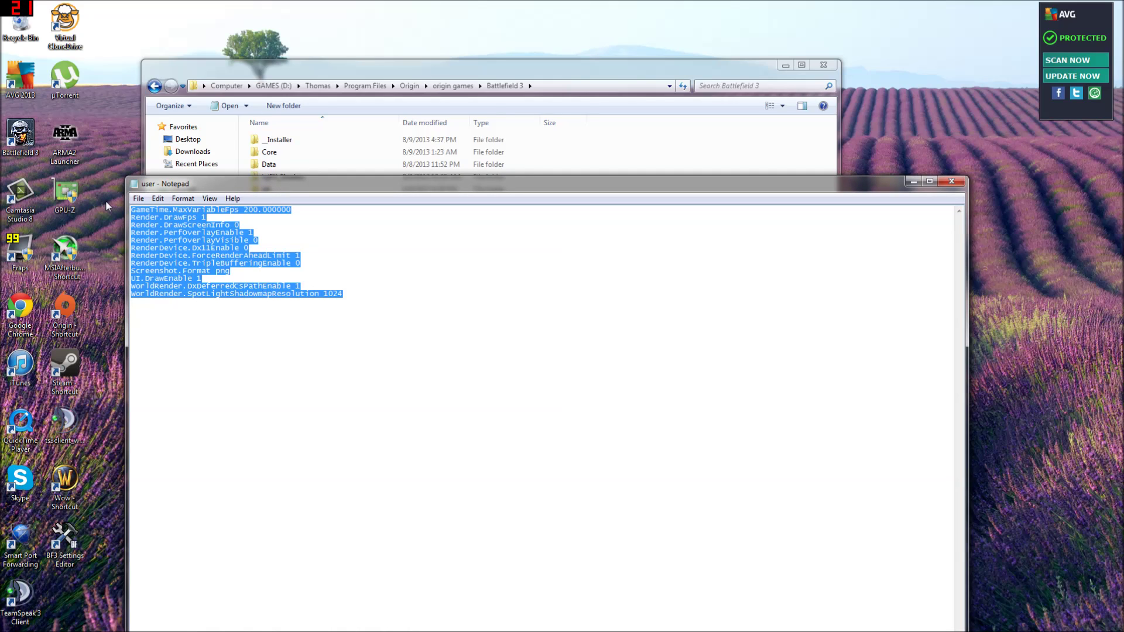
{"action": "left_click", "coordinate": [951, 181]}
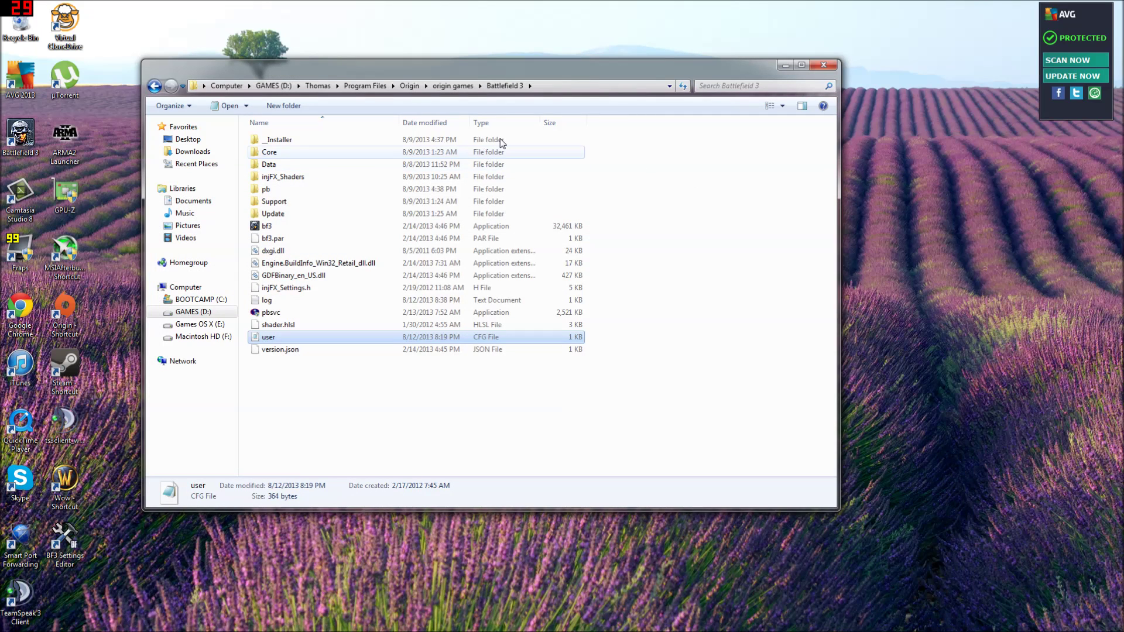
{"action": "left_click", "coordinate": [833, 67]}
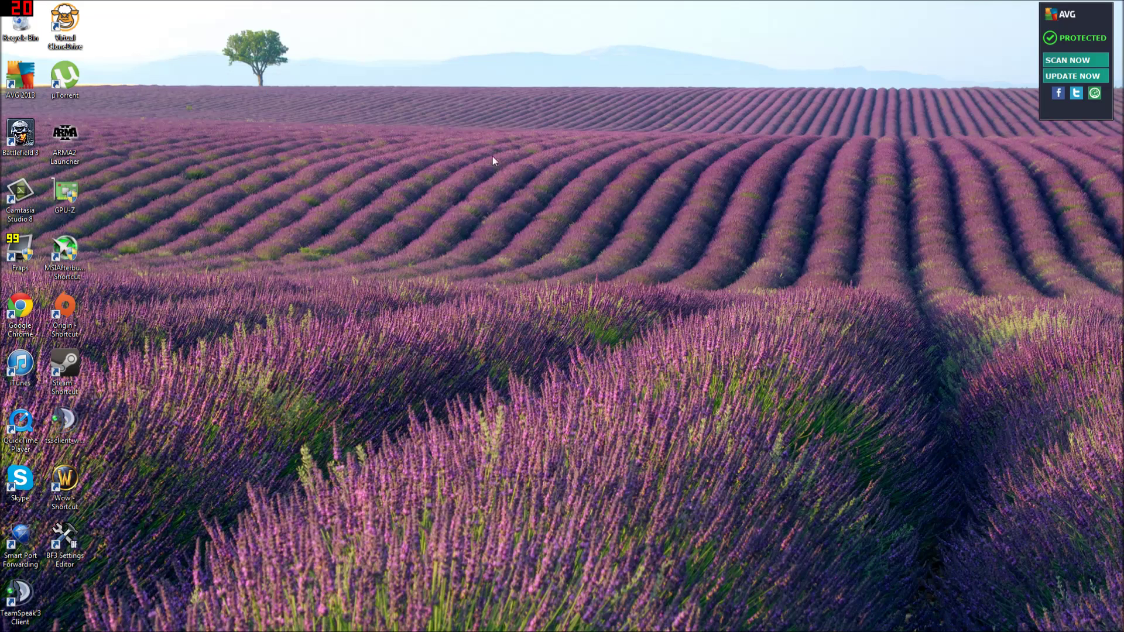
{"action": "mouse_move", "coordinate": [208, 624]}
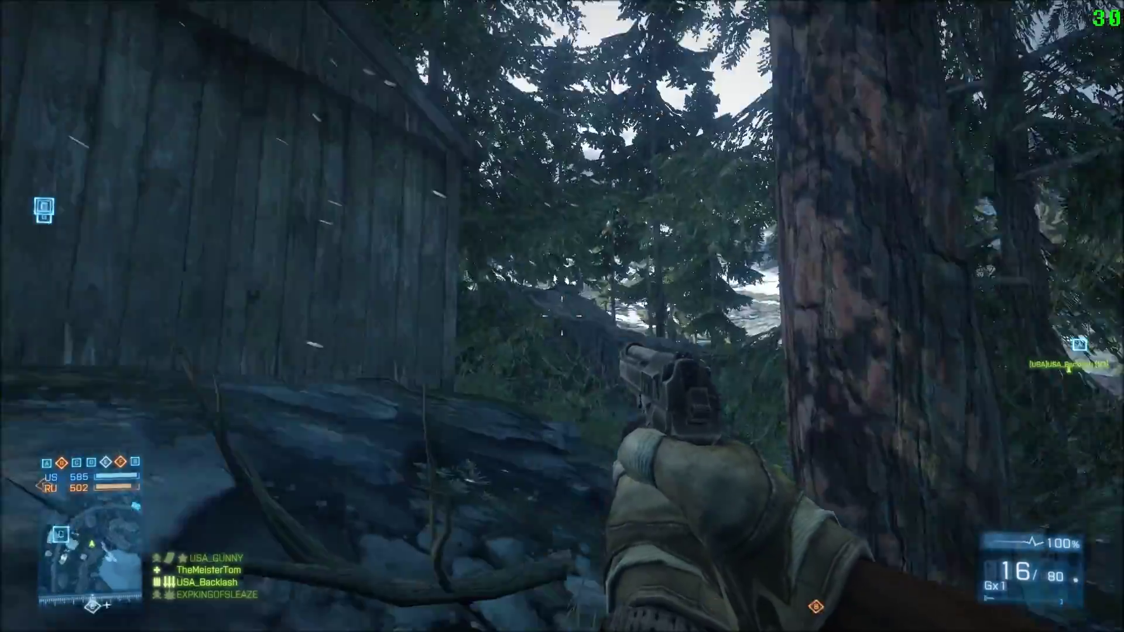
{"action": "key", "text": "1"}
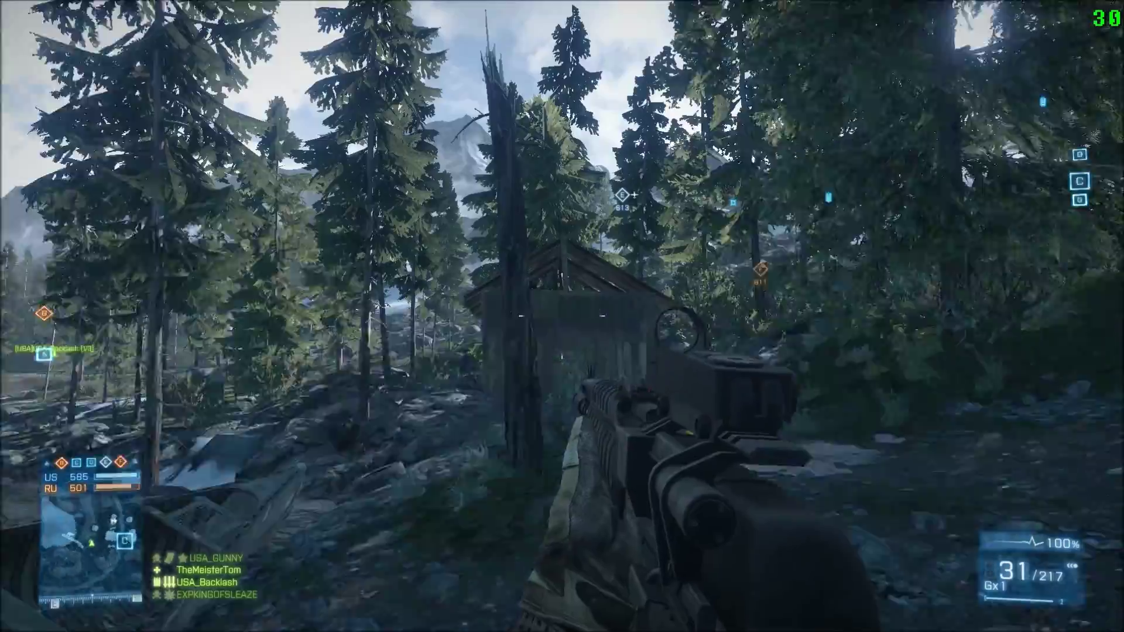
{"action": "key", "text": "w"}
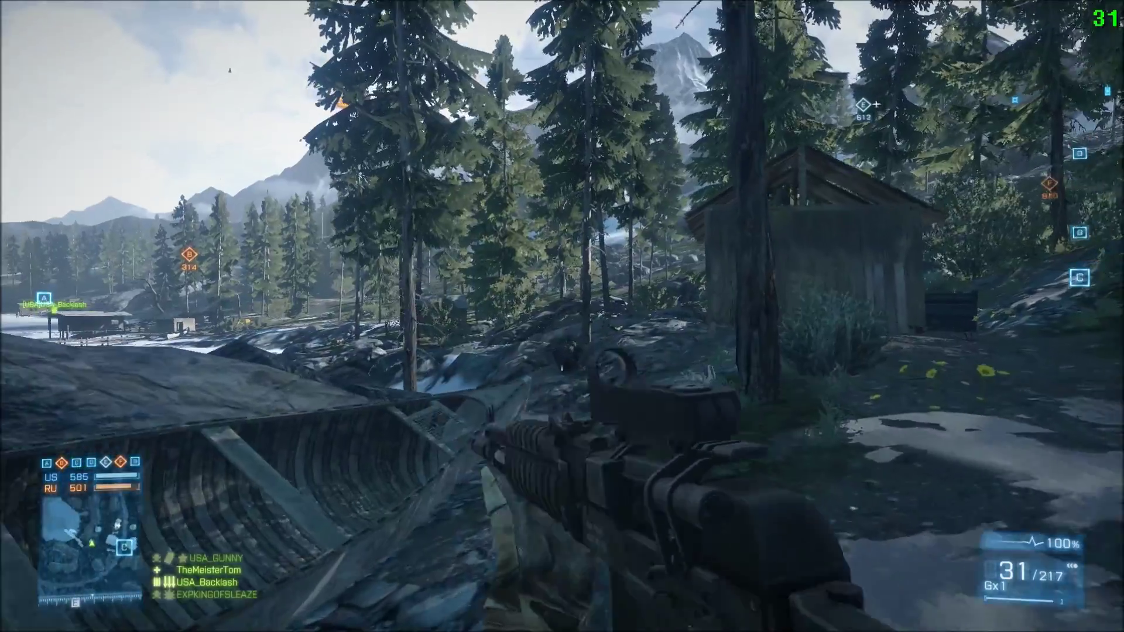
{"action": "key", "text": "shift"}
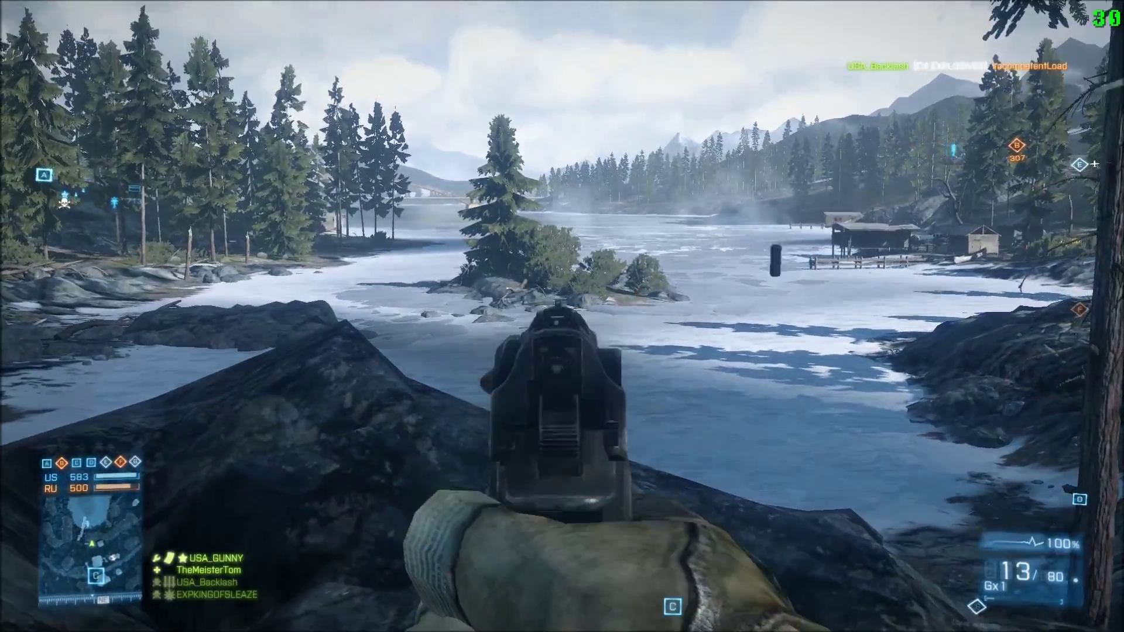
{"action": "key", "text": "1"}
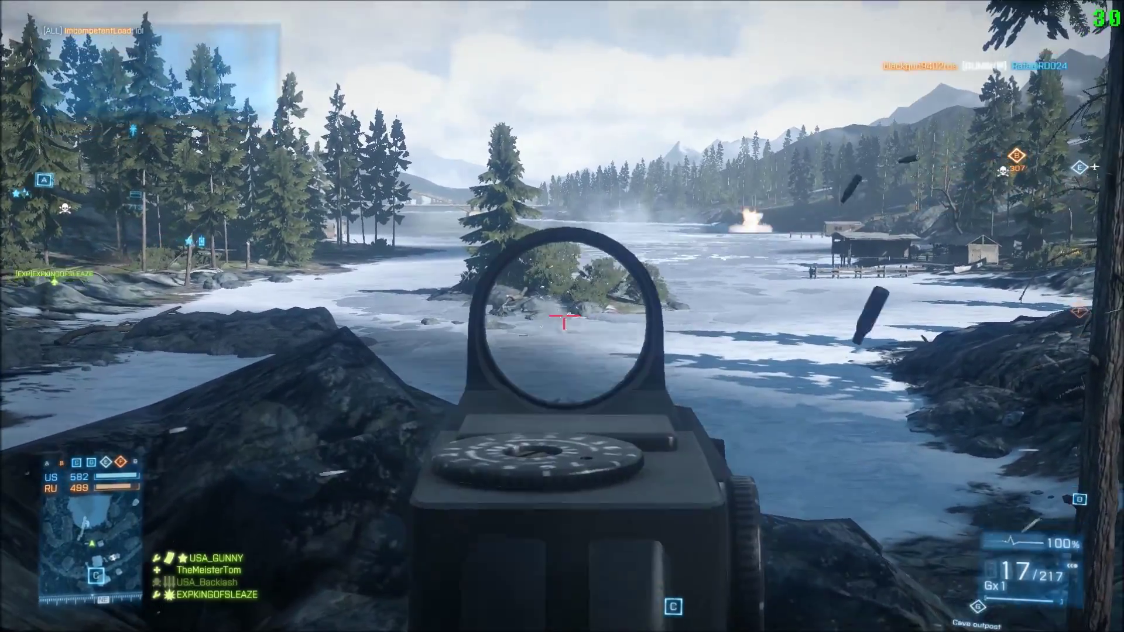
{"action": "left_click", "coordinate": [564, 316]}
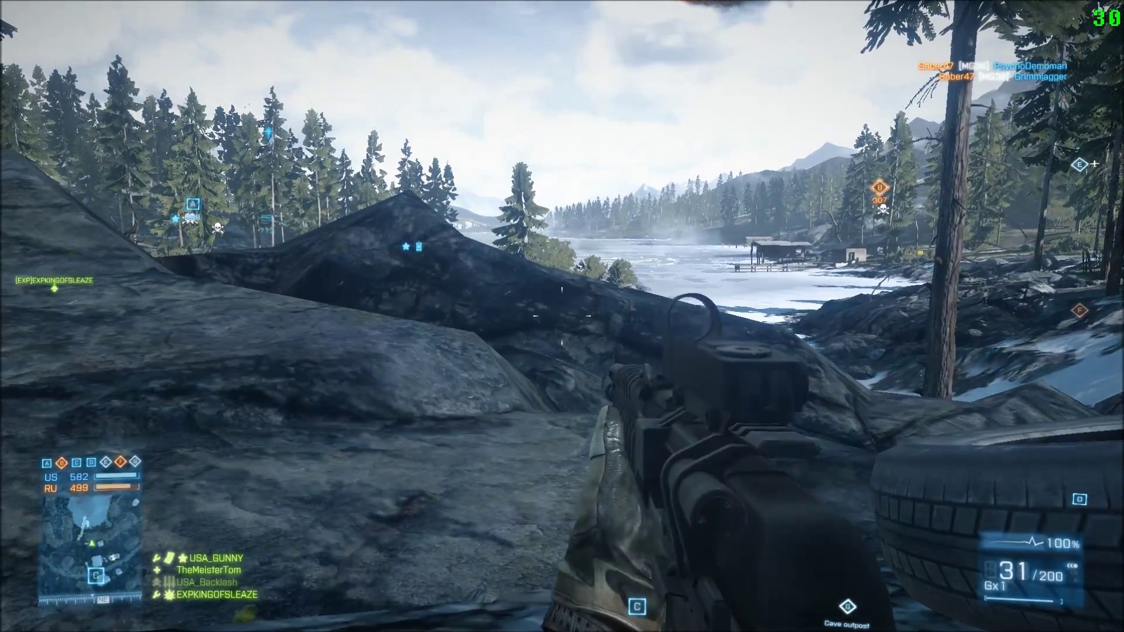
{"action": "key", "text": "space"}
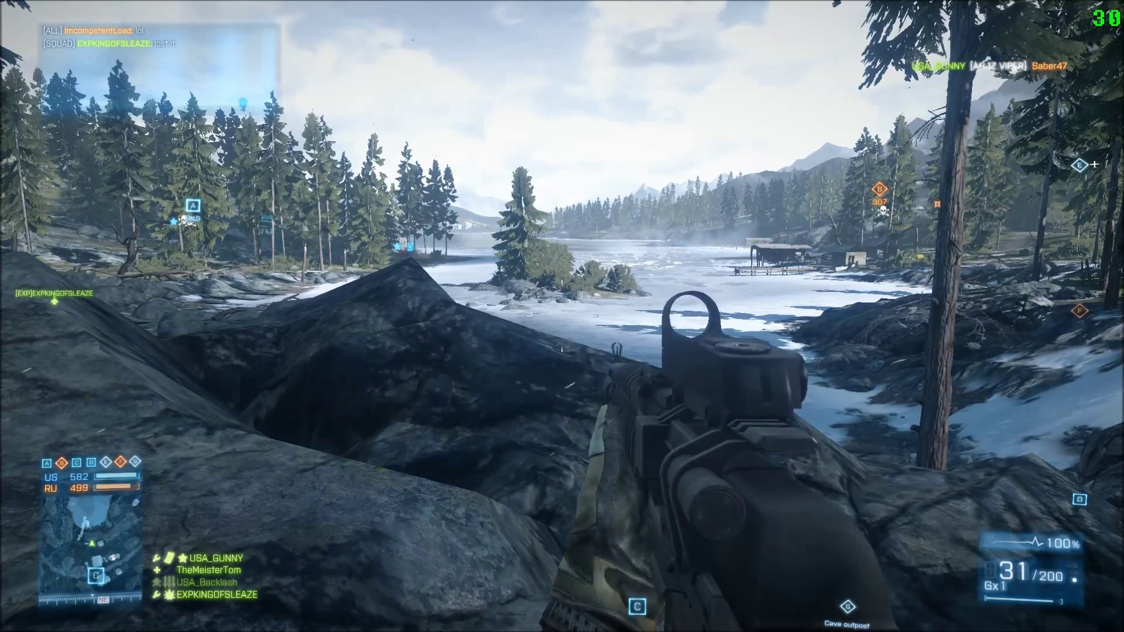
{"action": "left_click", "coordinate": [562, 316]}
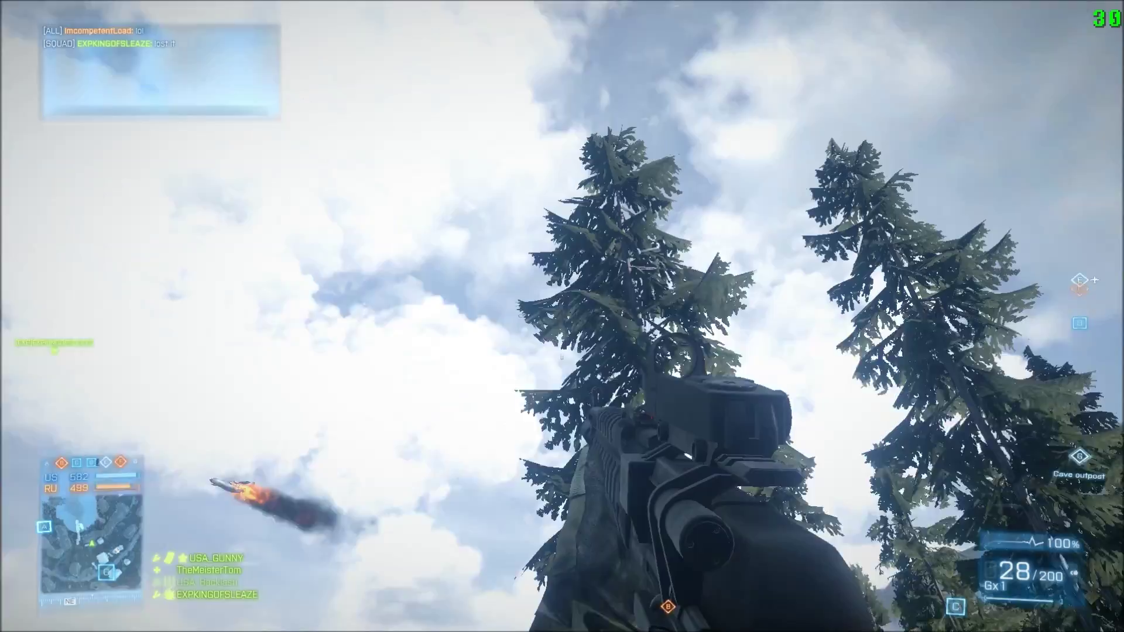
{"action": "key", "text": "2"}
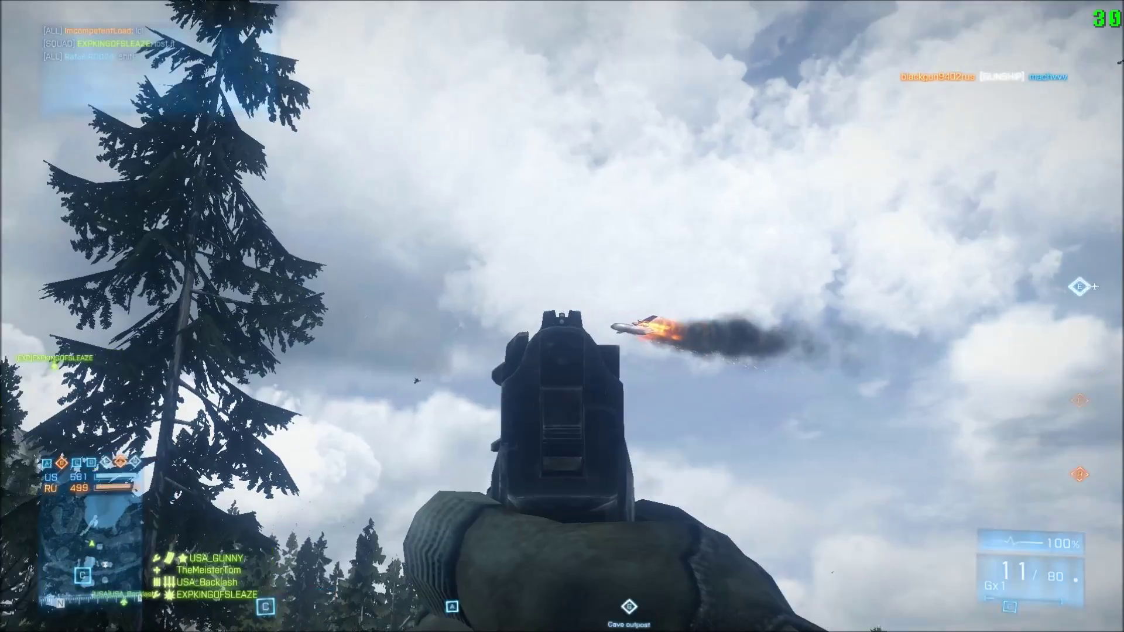
{"action": "left_click", "coordinate": [562, 316]}
{"action": "left_click", "coordinate": [562, 316]}
{"action": "left_click", "coordinate": [562, 317]}
{"action": "left_click", "coordinate": [562, 316]}
{"action": "left_click", "coordinate": [562, 316]}
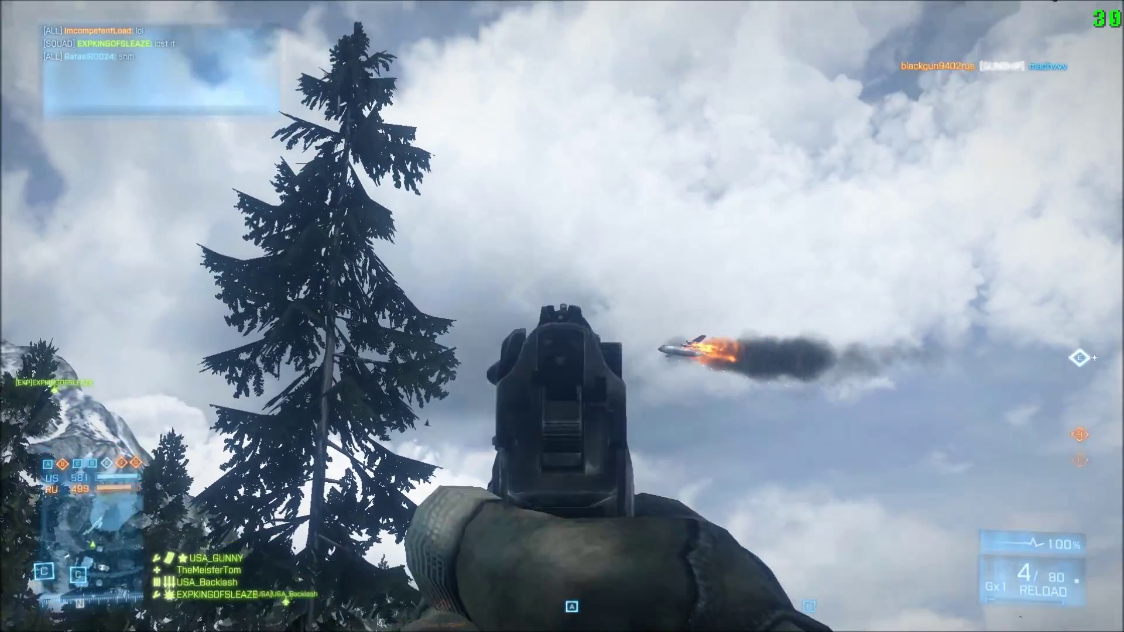
{"action": "key", "text": "1"}
{"action": "right_click", "coordinate": [562, 316]}
{"action": "left_click", "coordinate": [562, 316]}
{"action": "left_click", "coordinate": [562, 316]}
{"action": "left_click", "coordinate": [562, 316]}
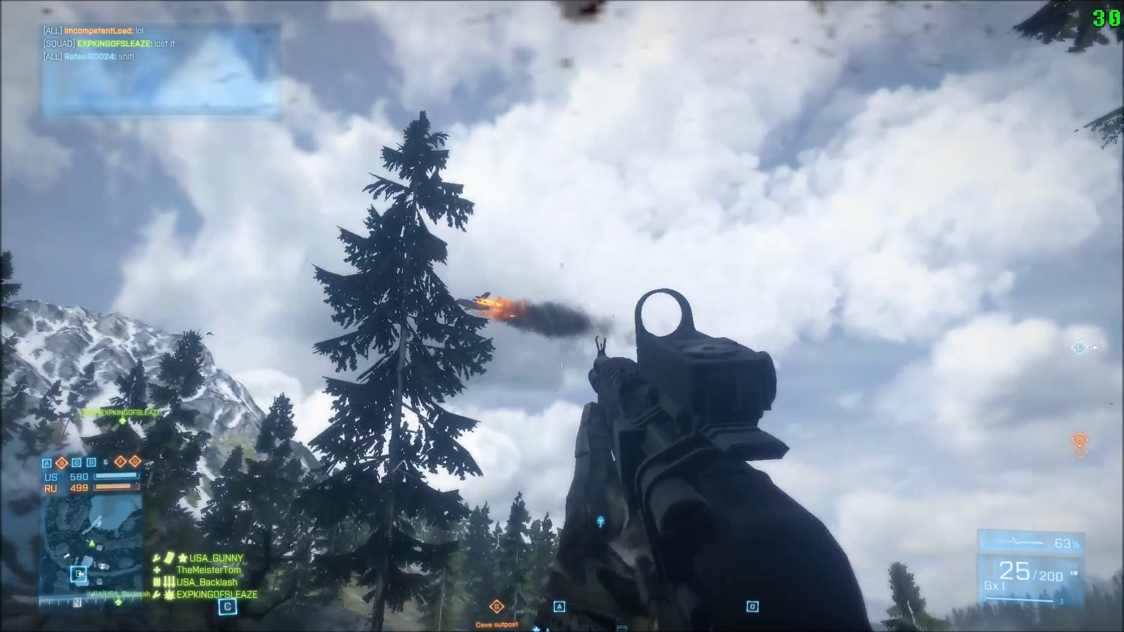
{"action": "key", "text": "3"}
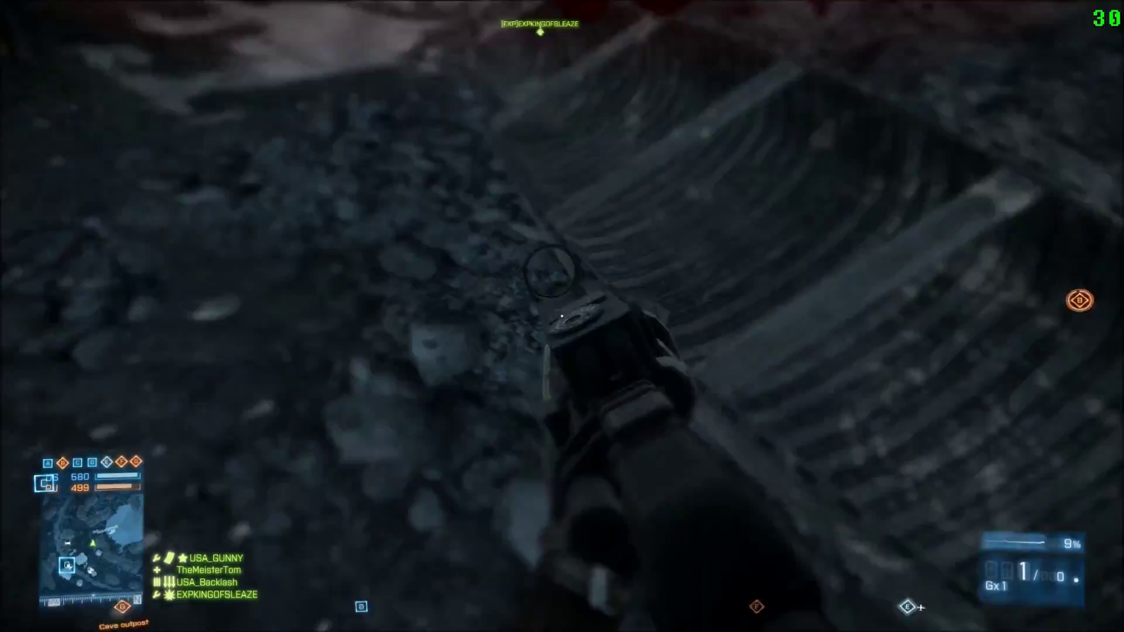